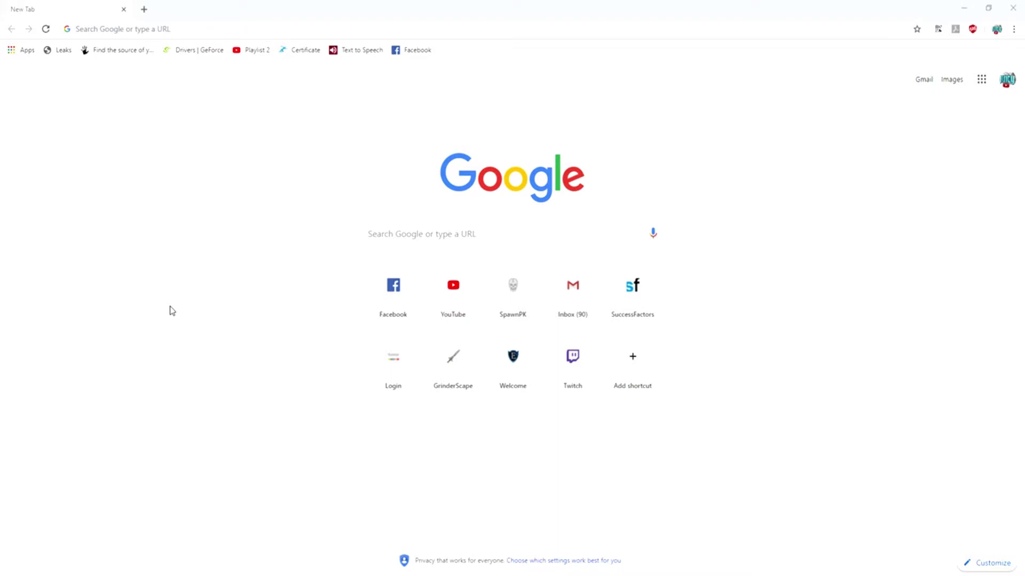
Focus the Chrome address bar before leaving the browser for OBS Studio.
{"action": "left_click", "coordinate": [282, 28]}
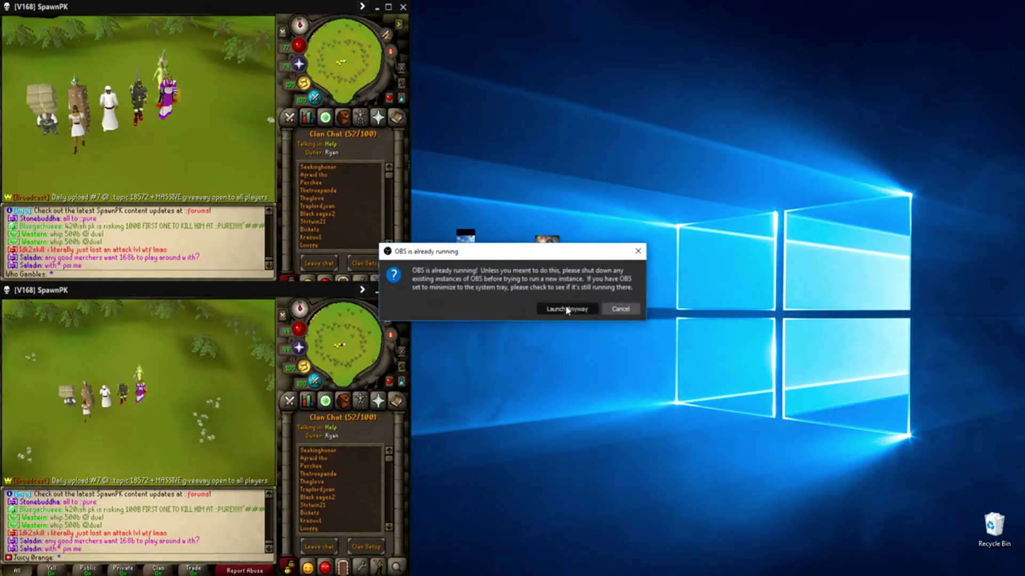
Launch OBS anyway, glance at the Stream scene and return to FullScreen.
{"action": "left_click", "coordinate": [565, 305]}
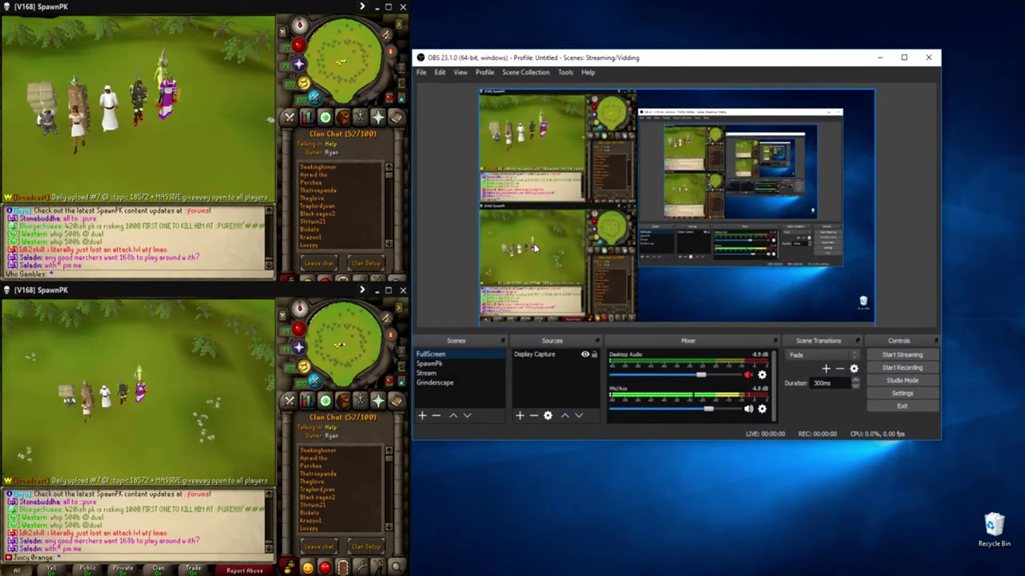
{"action": "left_click", "coordinate": [429, 372]}
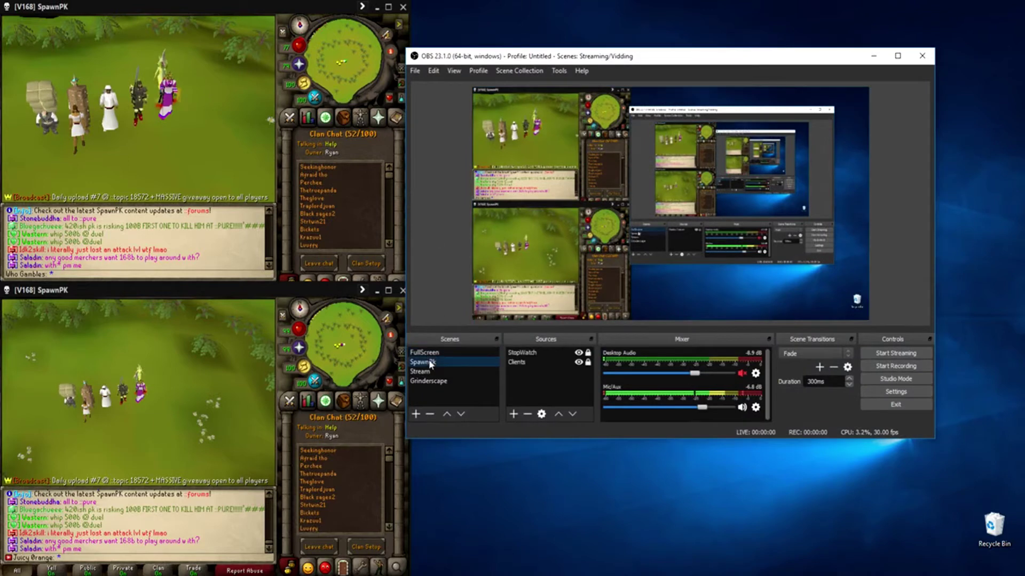
{"action": "left_click", "coordinate": [435, 353]}
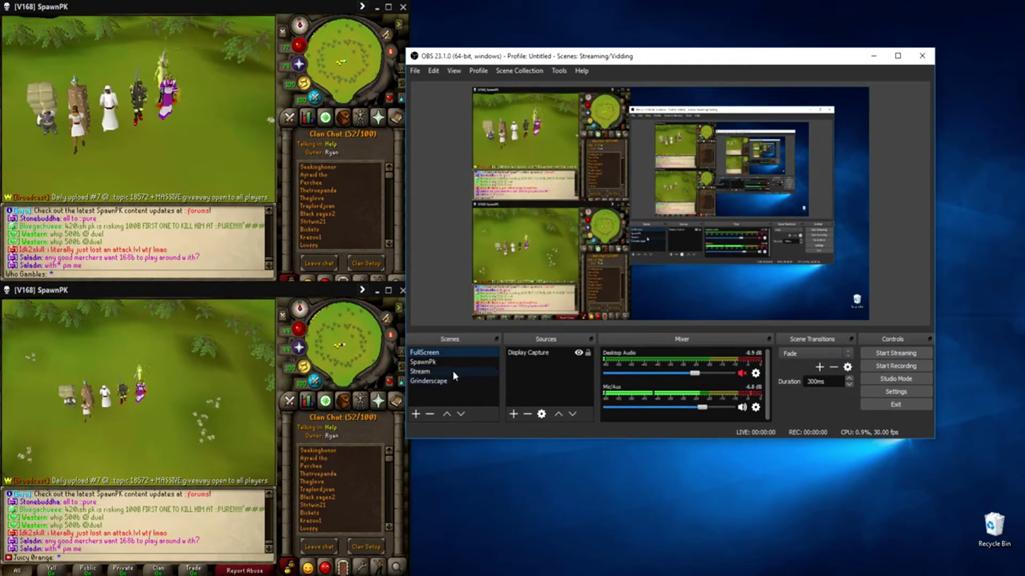
Create a new scene with its default name Scene 2.
{"action": "right_click", "coordinate": [431, 391]}
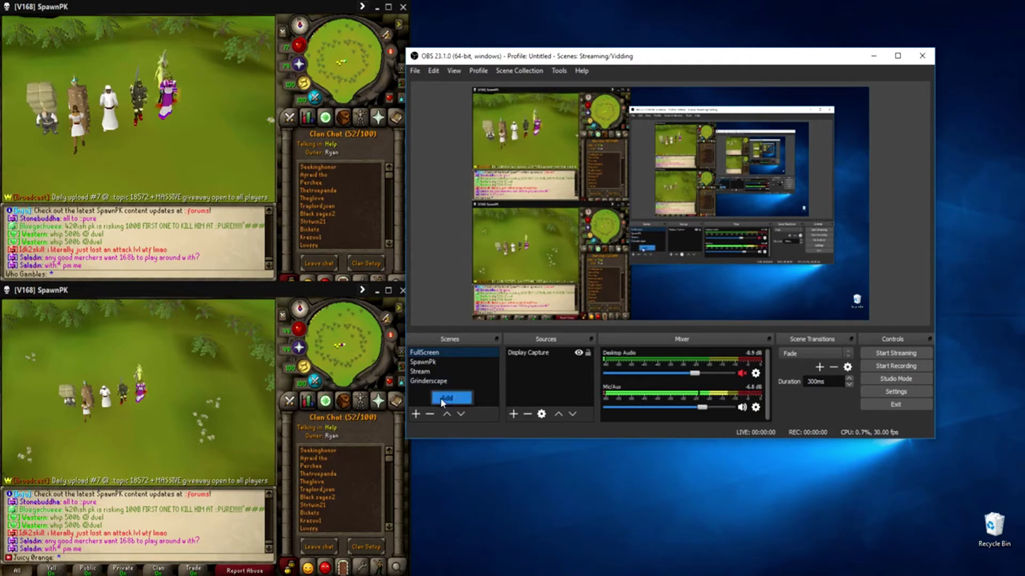
{"action": "left_click", "coordinate": [445, 399]}
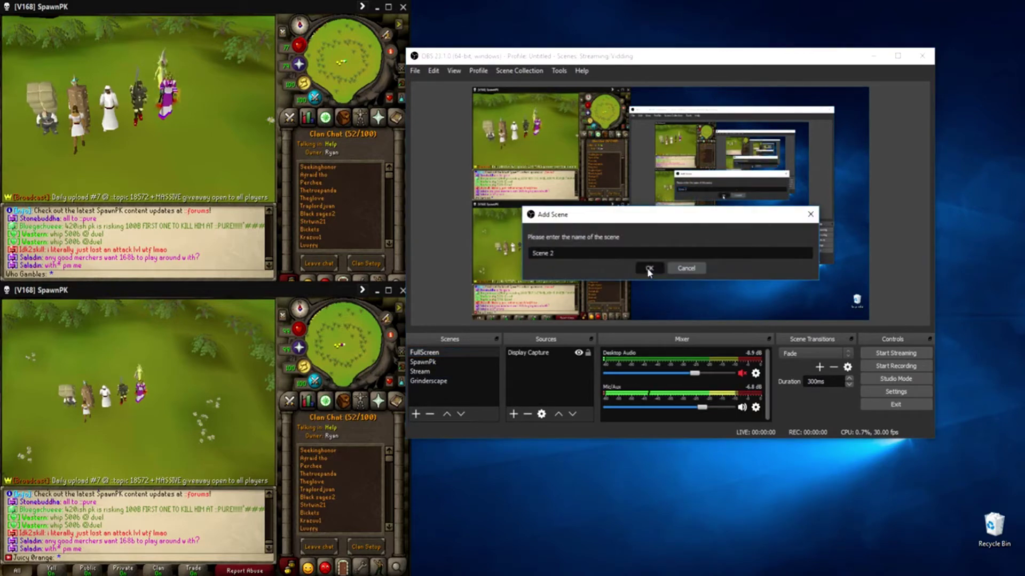
{"action": "left_click", "coordinate": [647, 268]}
Rename Scene 2 to RSPS and bring up the add-source options.
{"action": "right_click", "coordinate": [436, 392]}
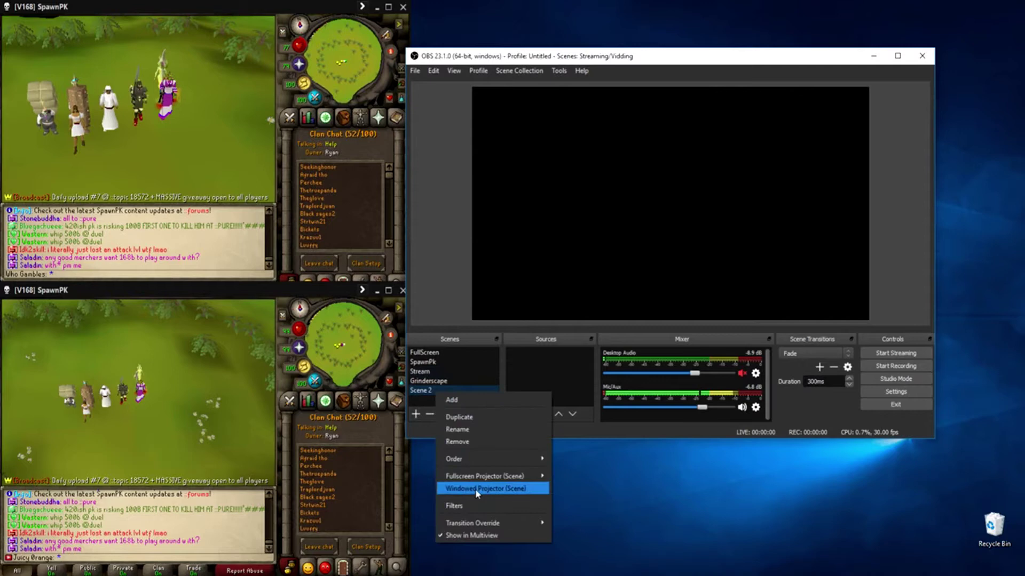
{"action": "left_click", "coordinate": [482, 430]}
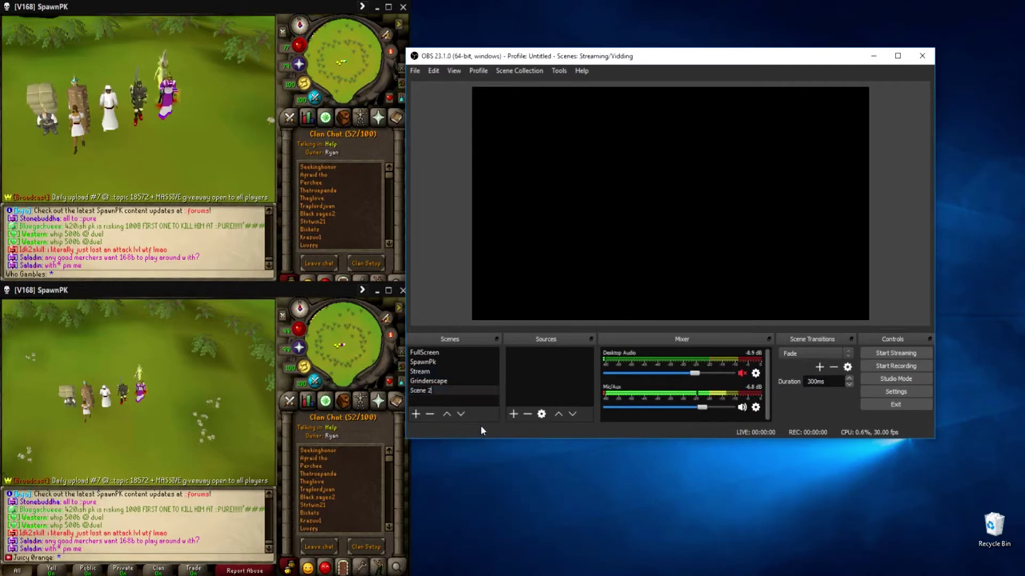
{"action": "key", "text": "BackSpace"}
{"action": "key", "text": "BackSpace"}
{"action": "key", "text": "BackSpace"}
{"action": "key", "text": "BackSpace"}
{"action": "key", "text": "BackSpace"}
{"action": "key", "text": "BackSpace"}
{"action": "key", "text": "BackSpace"}
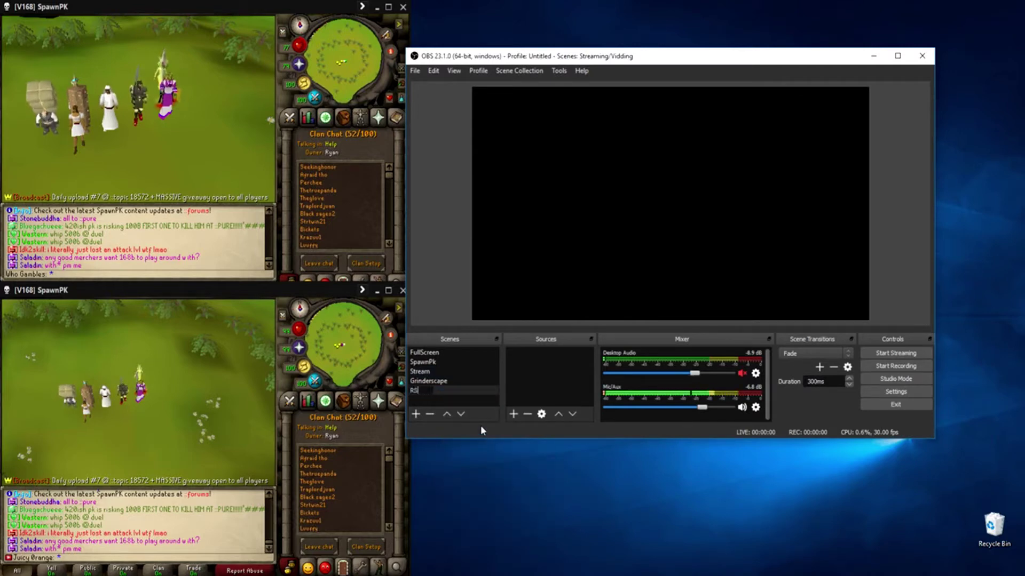
{"action": "type", "text": "RSPS"}
{"action": "key", "text": "Return"}
{"action": "right_click", "coordinate": [521, 360]}
{"action": "mouse_move", "coordinate": [553, 366]}
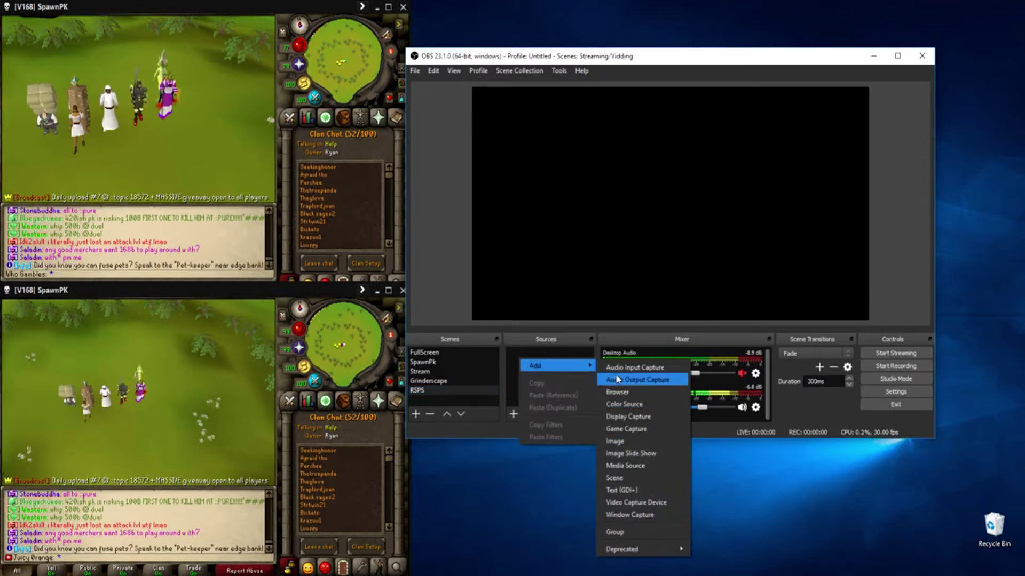
Add window capture source RSPS2 targeting the [java.exe]: [V168] SpawnPK client.
{"action": "left_click", "coordinate": [640, 512]}
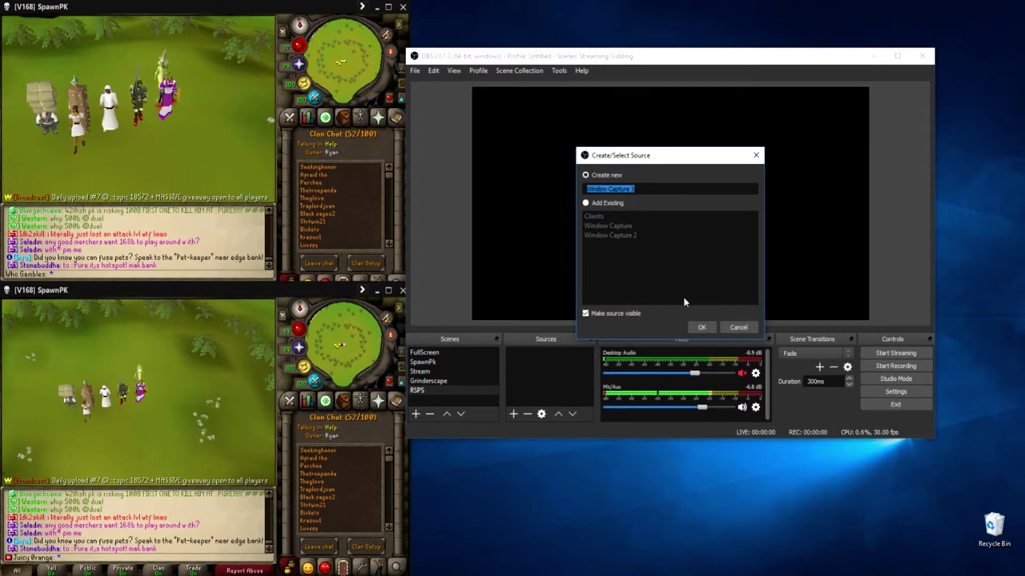
{"action": "type", "text": "RSPS2"}
{"action": "key", "text": "Return"}
{"action": "left_click", "coordinate": [663, 321]}
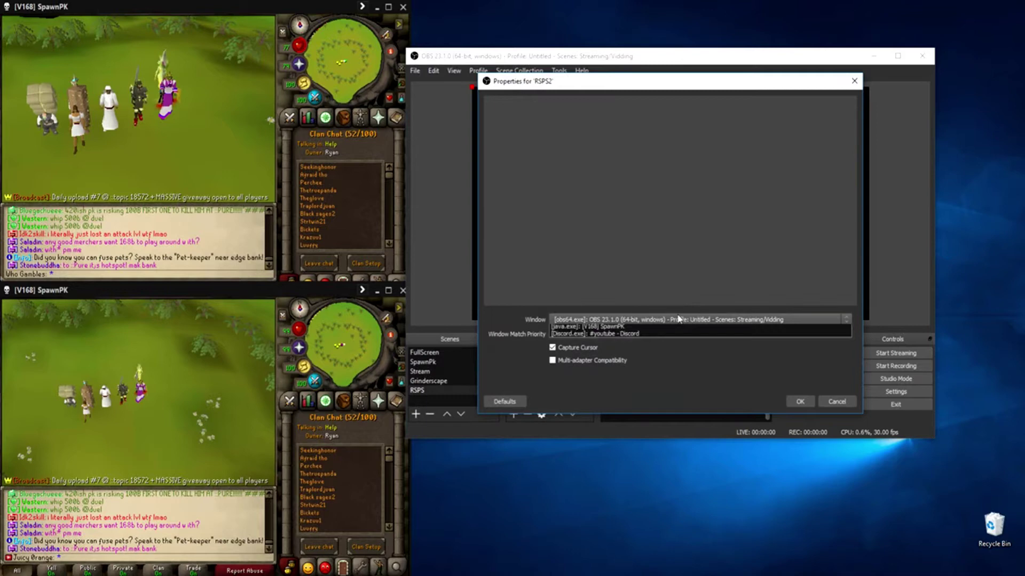
{"action": "left_click", "coordinate": [628, 341]}
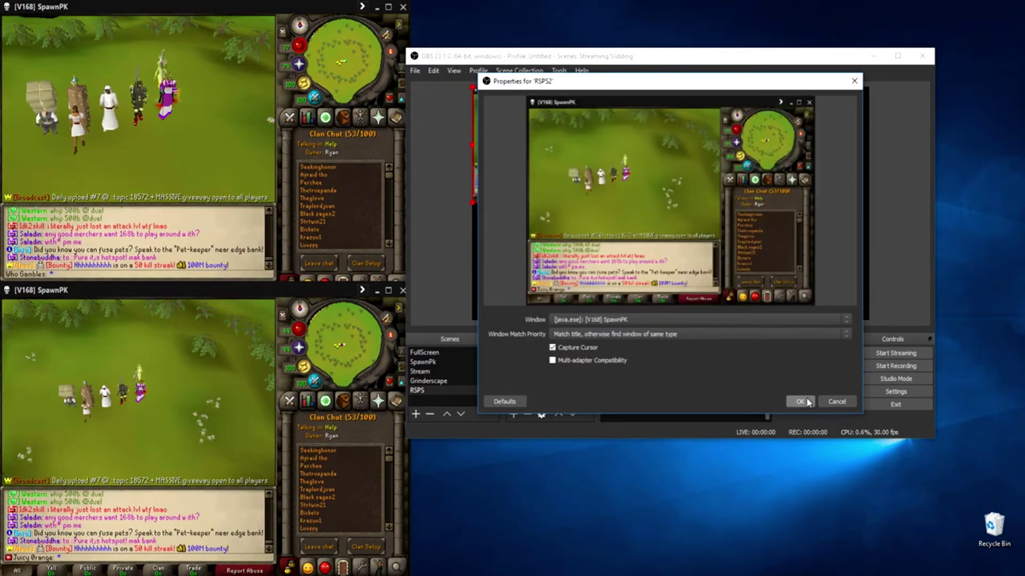
{"action": "left_click", "coordinate": [799, 400]}
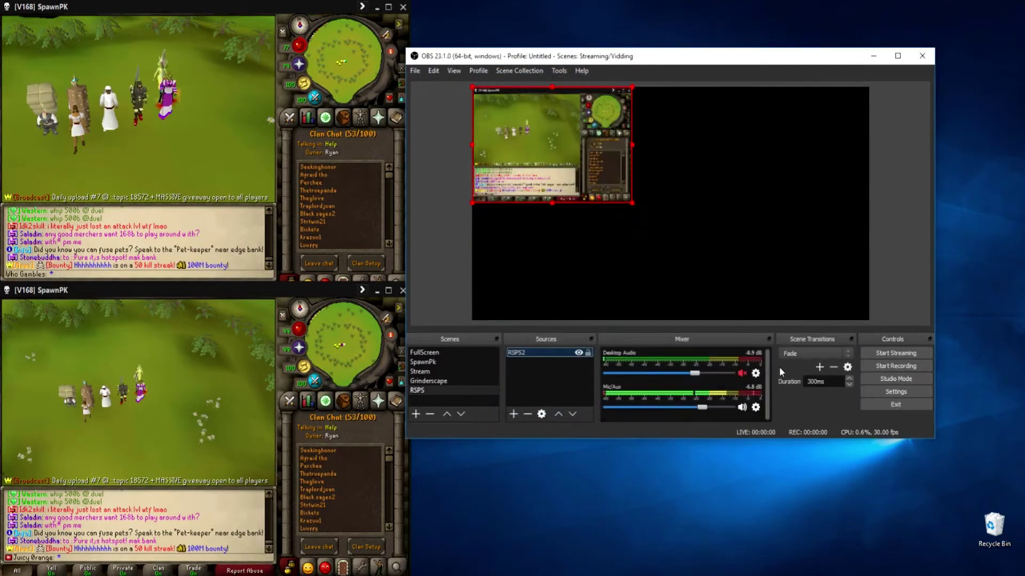
{"action": "left_click", "coordinate": [360, 7]}
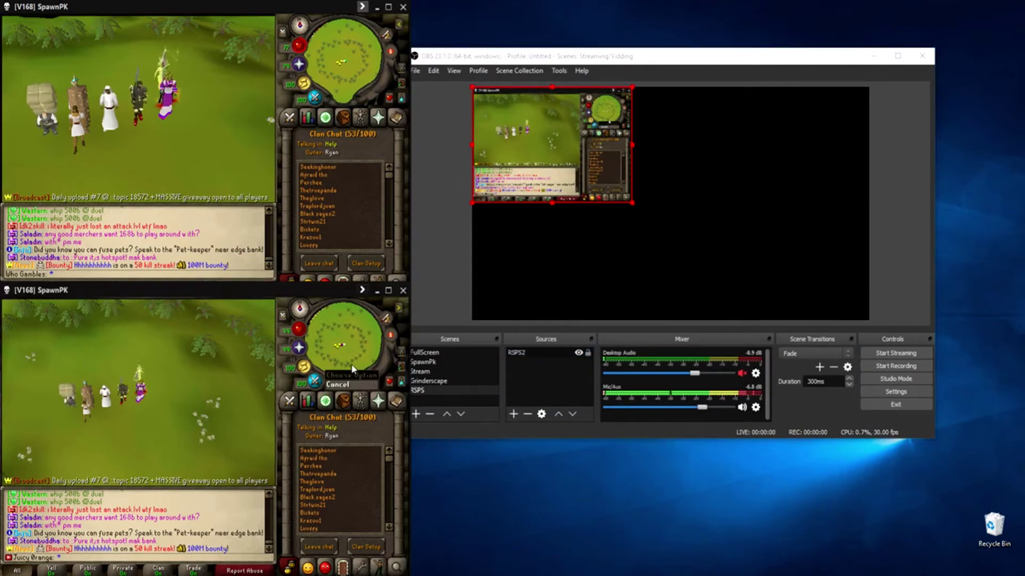
{"action": "left_click", "coordinate": [555, 7]}
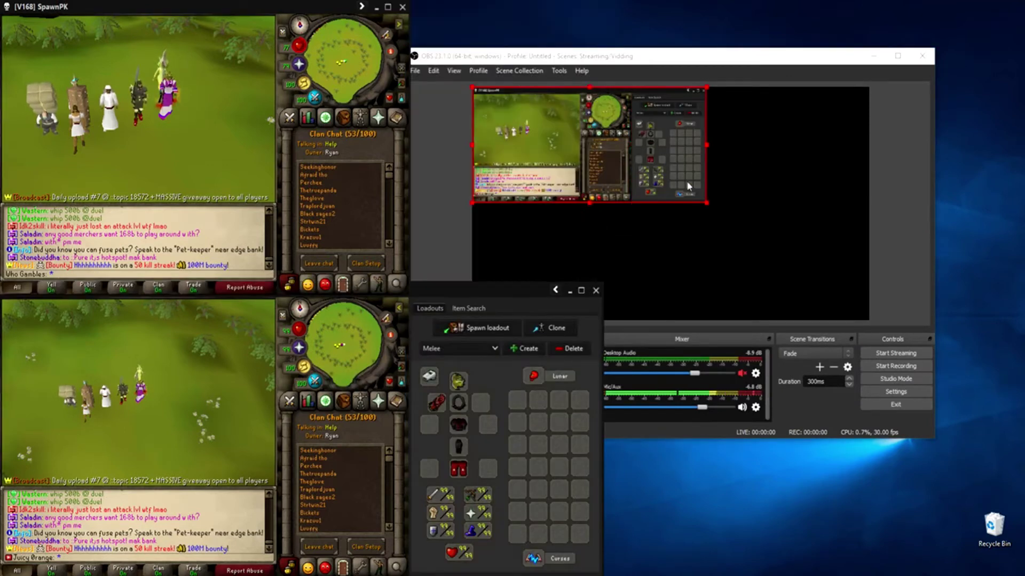
{"action": "left_click", "coordinate": [651, 124]}
{"action": "left_click", "coordinate": [386, 339]}
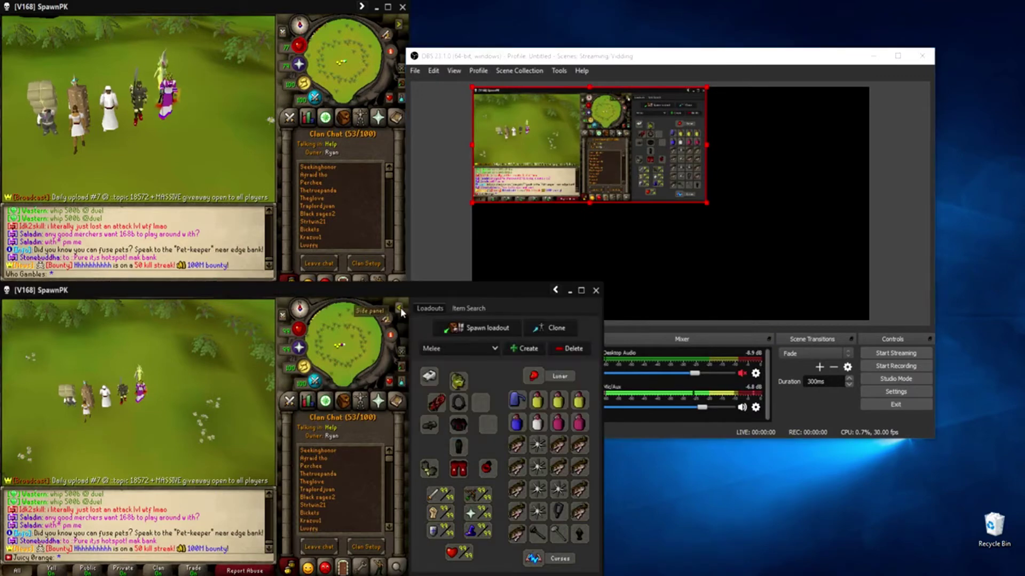
{"action": "left_click", "coordinate": [400, 307]}
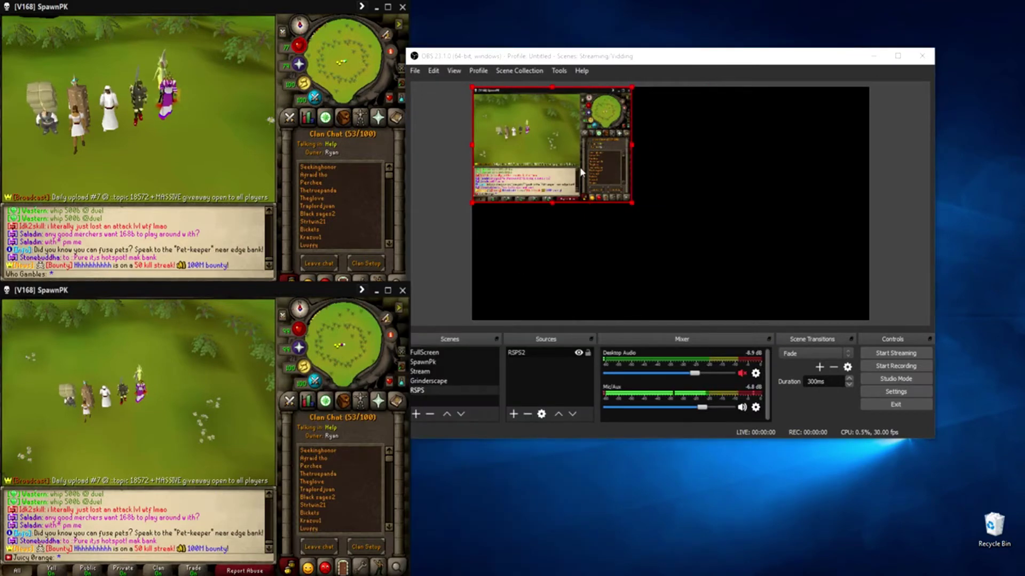
Scale RSPS2 up, crop off the client title bar and stretch it to the canvas width.
{"action": "left_click_drag", "start_coordinate": [631, 203], "coordinate": [795, 321]}
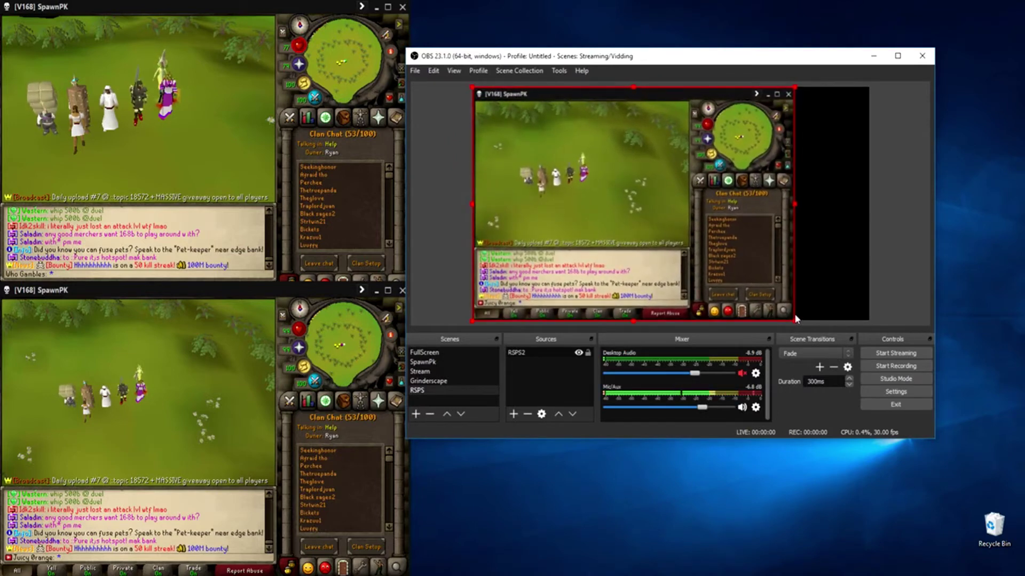
{"action": "left_click", "coordinate": [632, 87]}
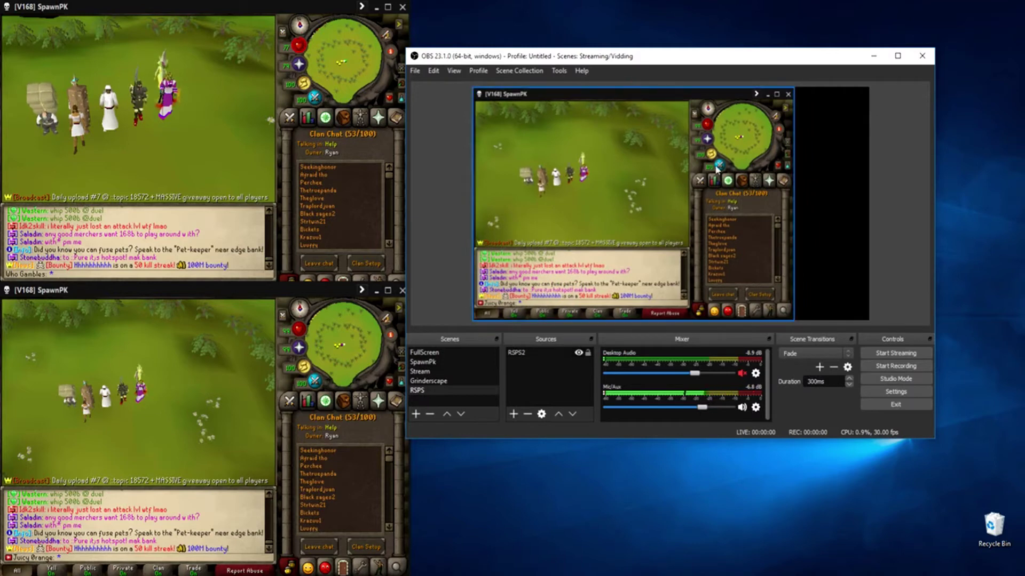
{"action": "left_click", "coordinate": [604, 187]}
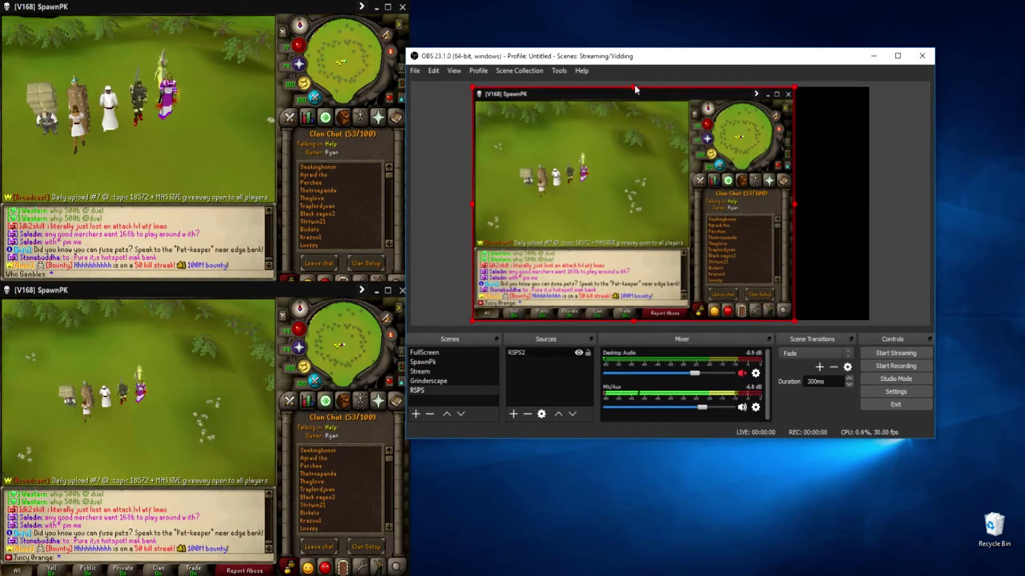
{"action": "left_click_drag", "start_coordinate": [634, 85], "coordinate": [635, 76]}
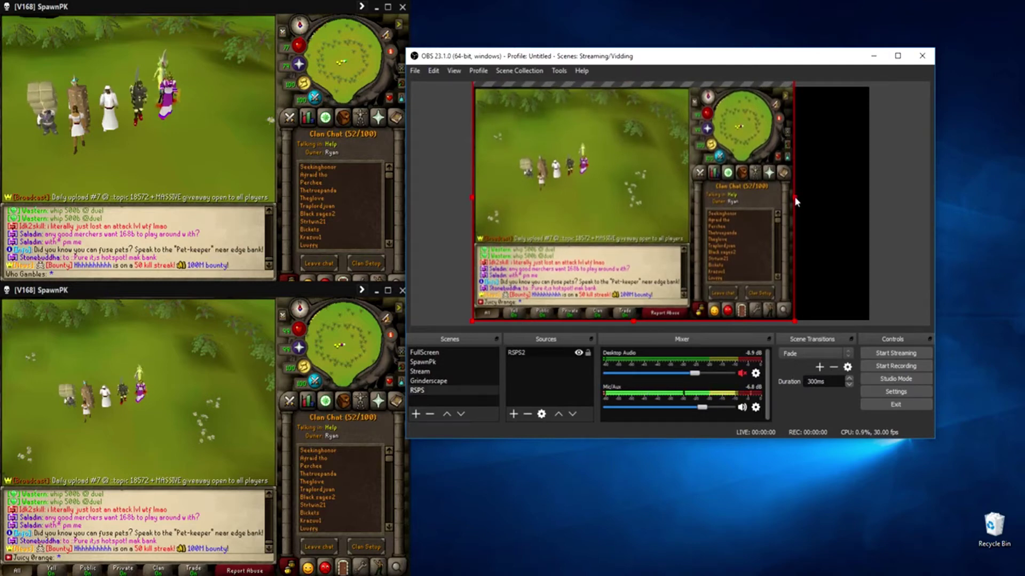
{"action": "left_click_drag", "start_coordinate": [795, 200], "coordinate": [870, 207]}
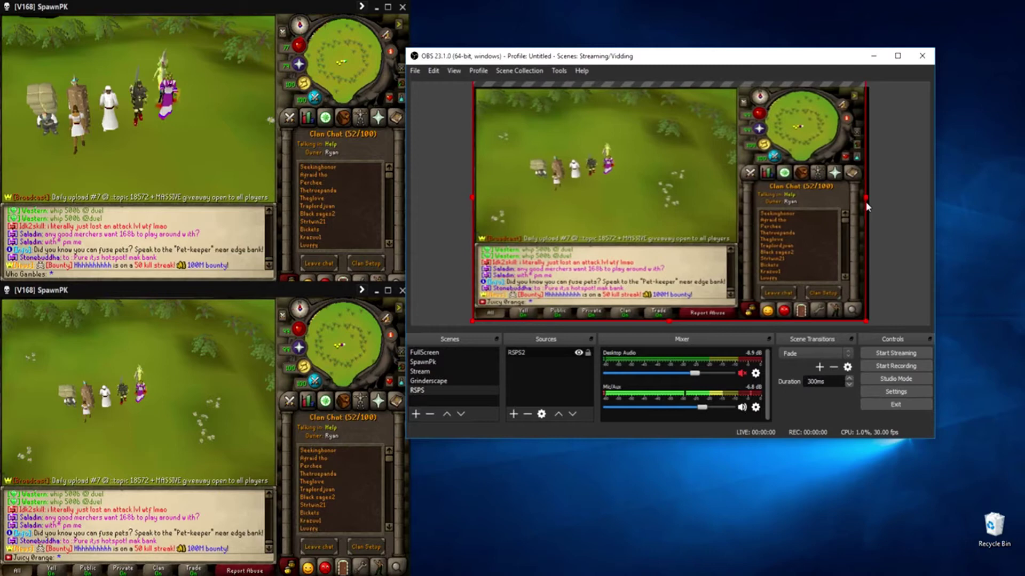
{"action": "left_click", "coordinate": [394, 305]}
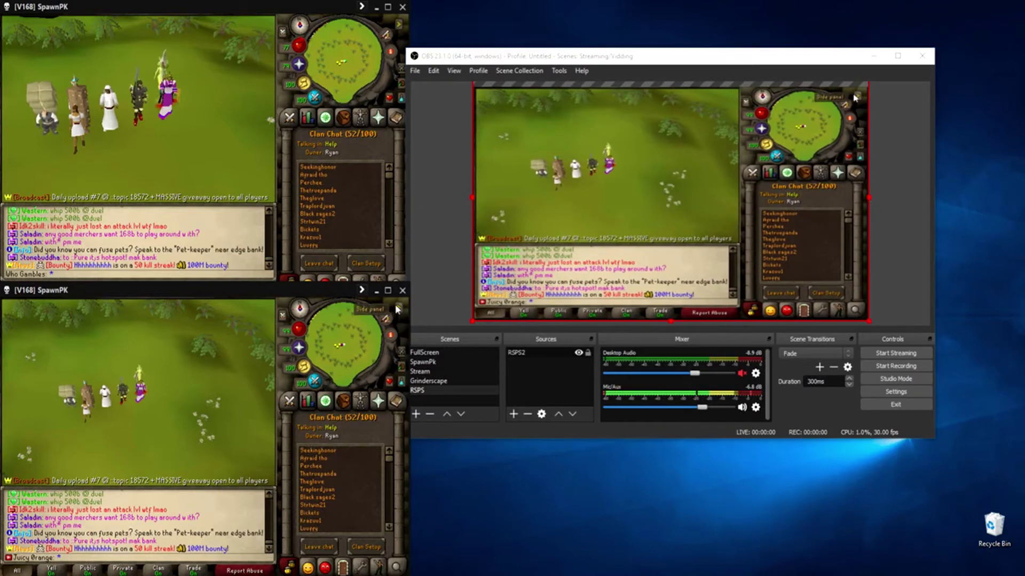
Close the Item Library and Loadouts panels in the lower SpawnPK client.
{"action": "left_click", "coordinate": [399, 305]}
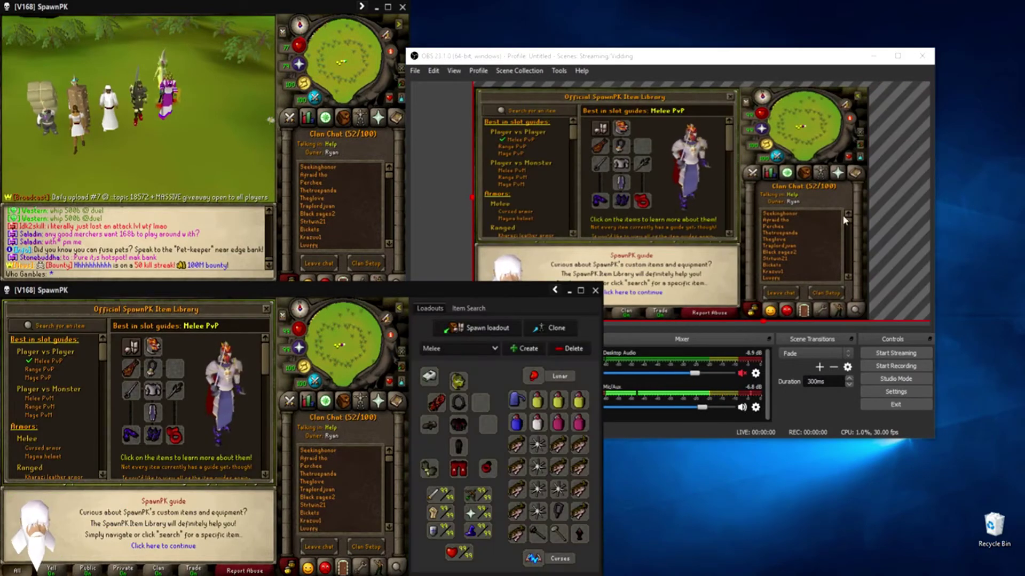
{"action": "left_click", "coordinate": [266, 309]}
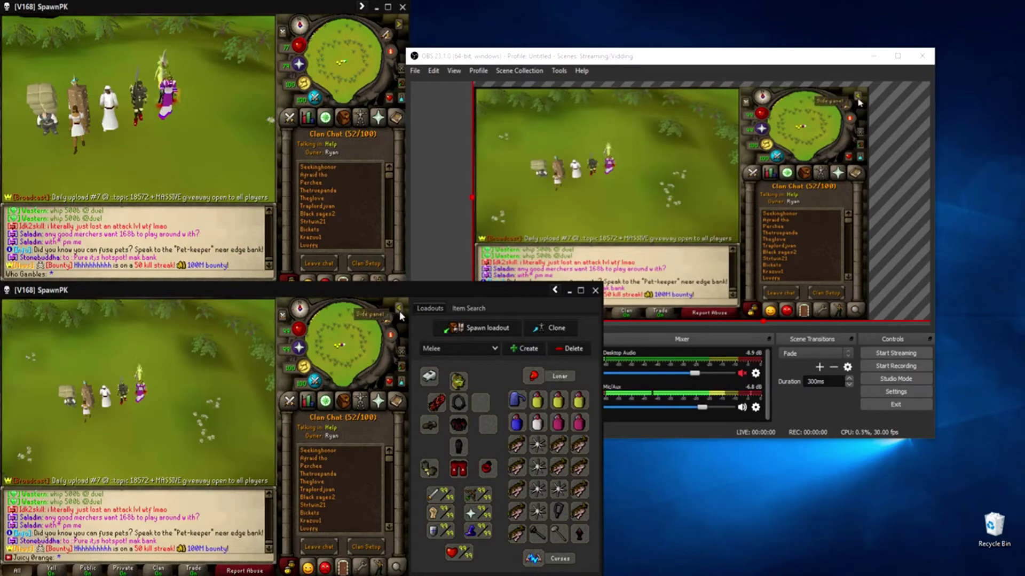
{"action": "left_click", "coordinate": [399, 310]}
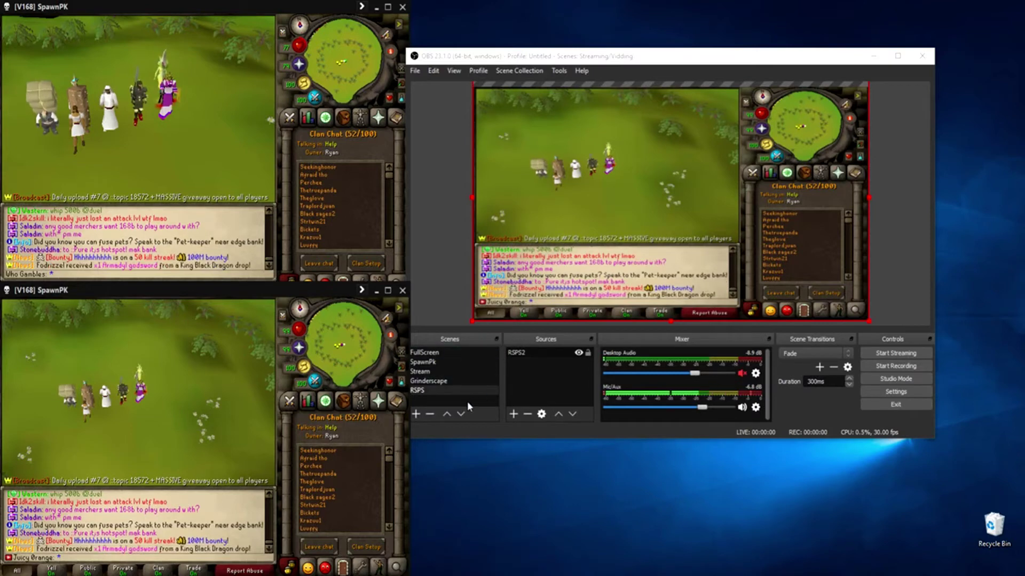
Browse the SpawnPk and Grinderscape scenes, ending on FullScreen's display capture.
{"action": "left_click", "coordinate": [434, 359]}
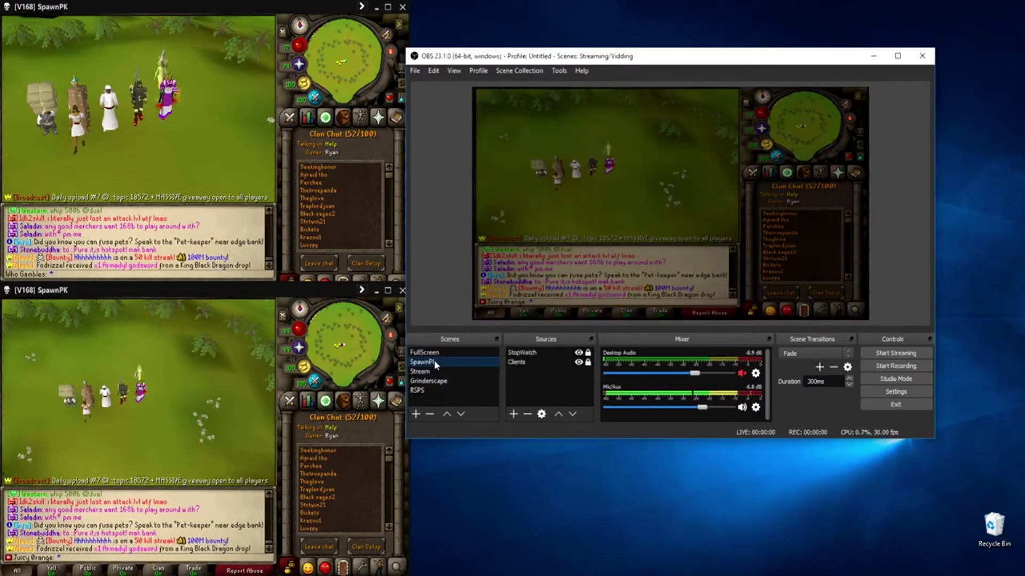
{"action": "left_click", "coordinate": [428, 381]}
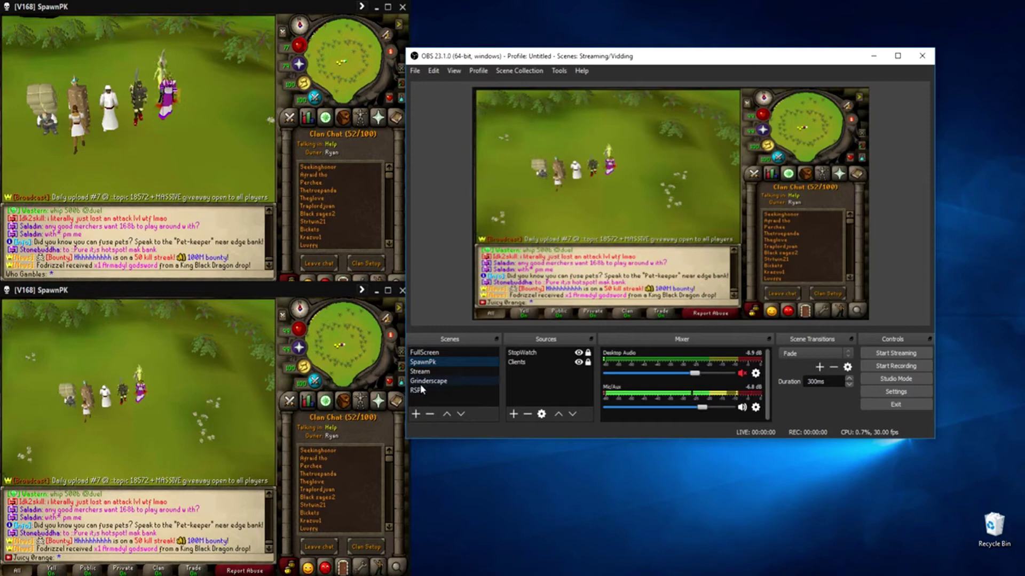
{"action": "left_click", "coordinate": [441, 361]}
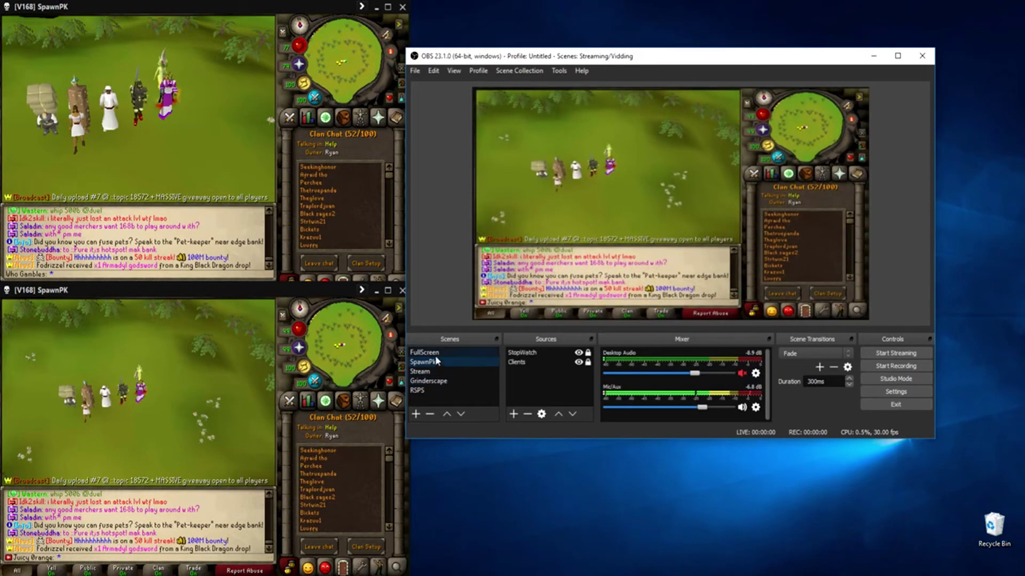
{"action": "left_click", "coordinate": [436, 351]}
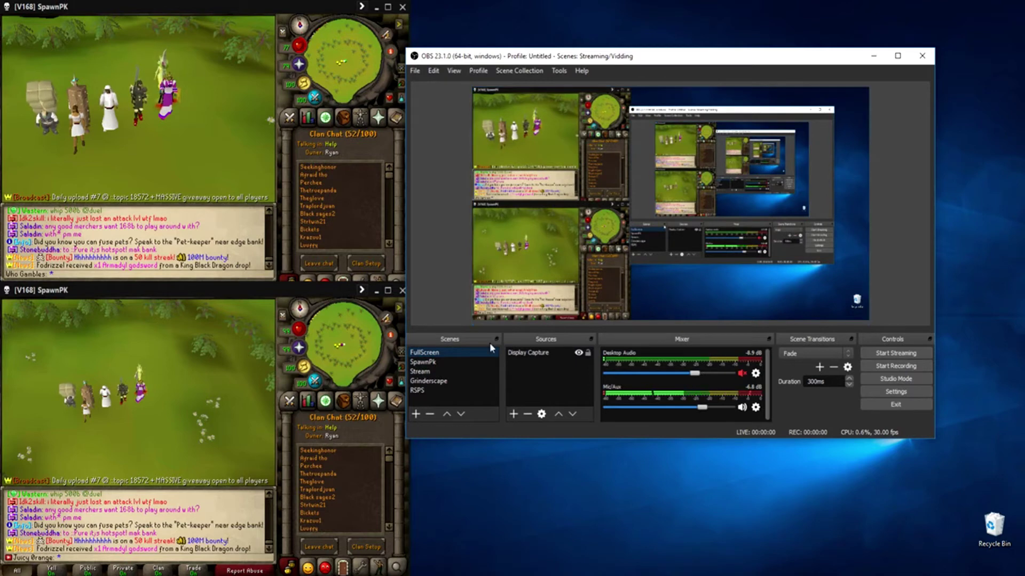
Create a temporary Scene 2 with a Display Capture 2 source on Display 1.
{"action": "right_click", "coordinate": [463, 396]}
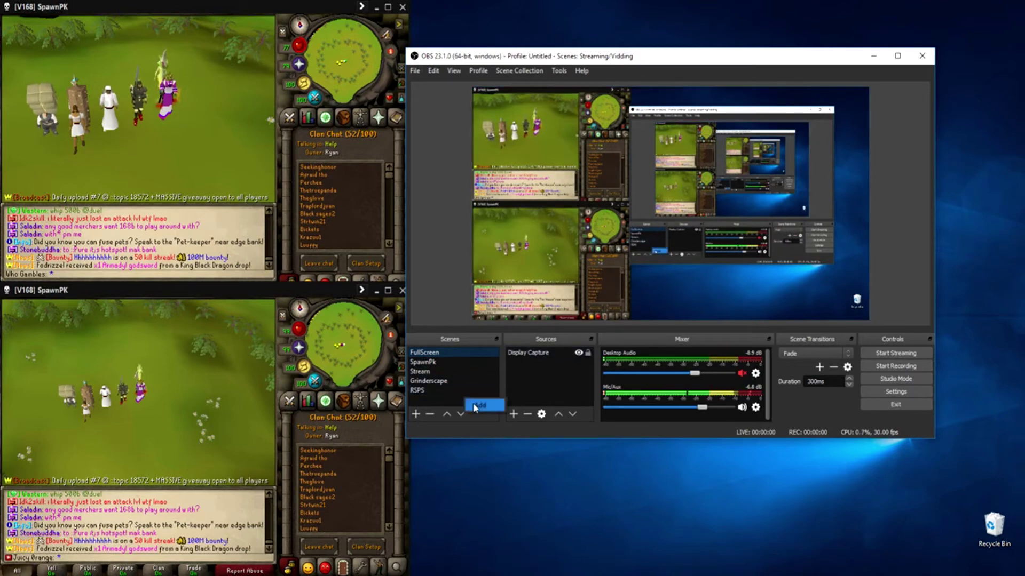
{"action": "left_click", "coordinate": [476, 404]}
{"action": "key", "text": "Return"}
{"action": "right_click", "coordinate": [535, 371]}
{"action": "mouse_move", "coordinate": [551, 376]}
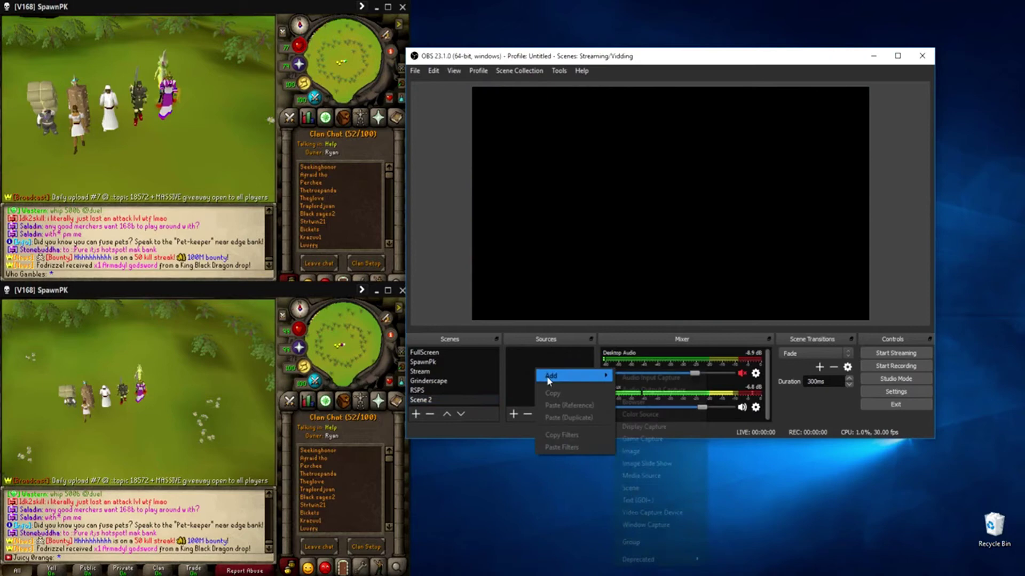
{"action": "left_click", "coordinate": [652, 427]}
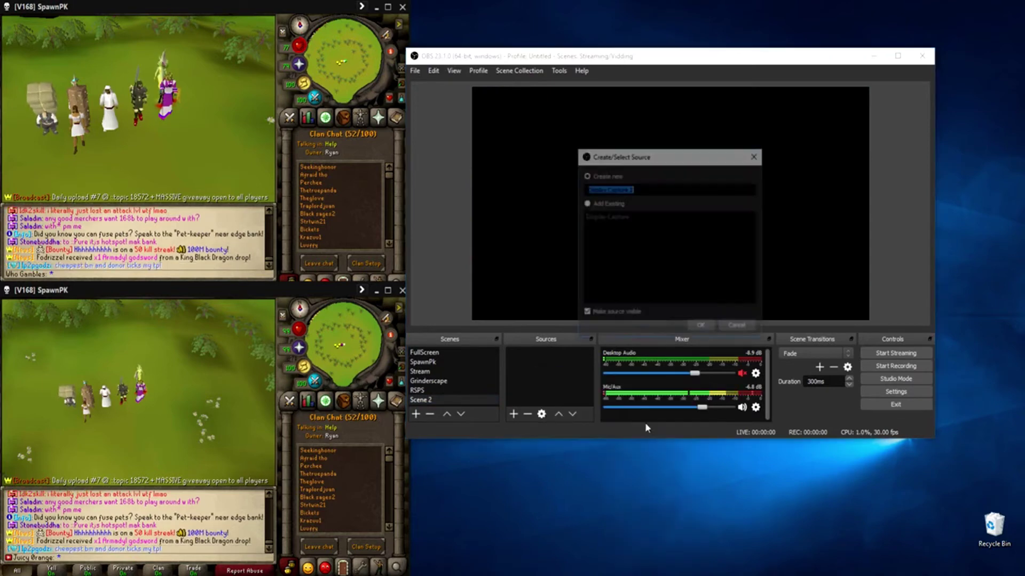
{"action": "left_click", "coordinate": [701, 326]}
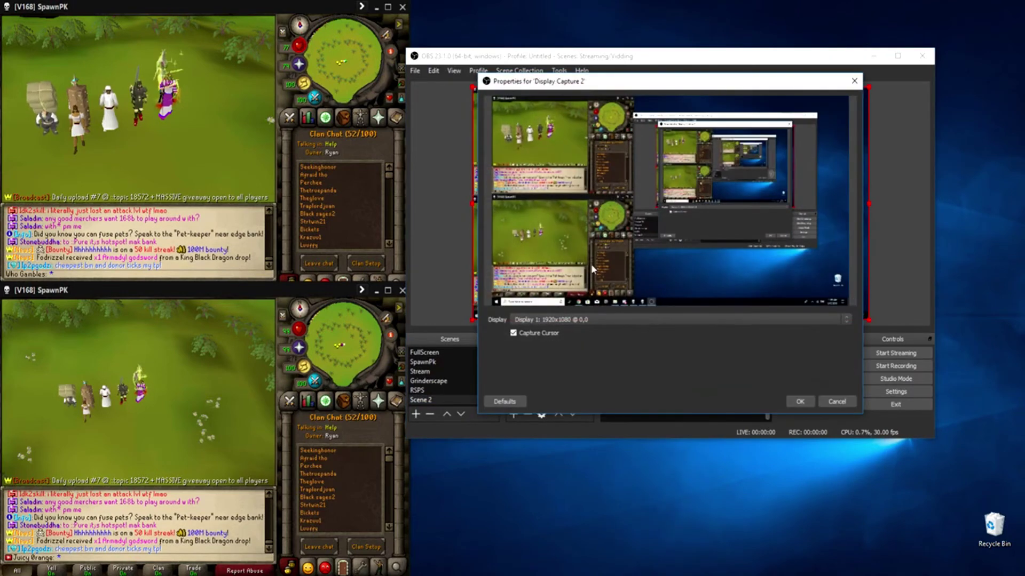
{"action": "left_click", "coordinate": [576, 320]}
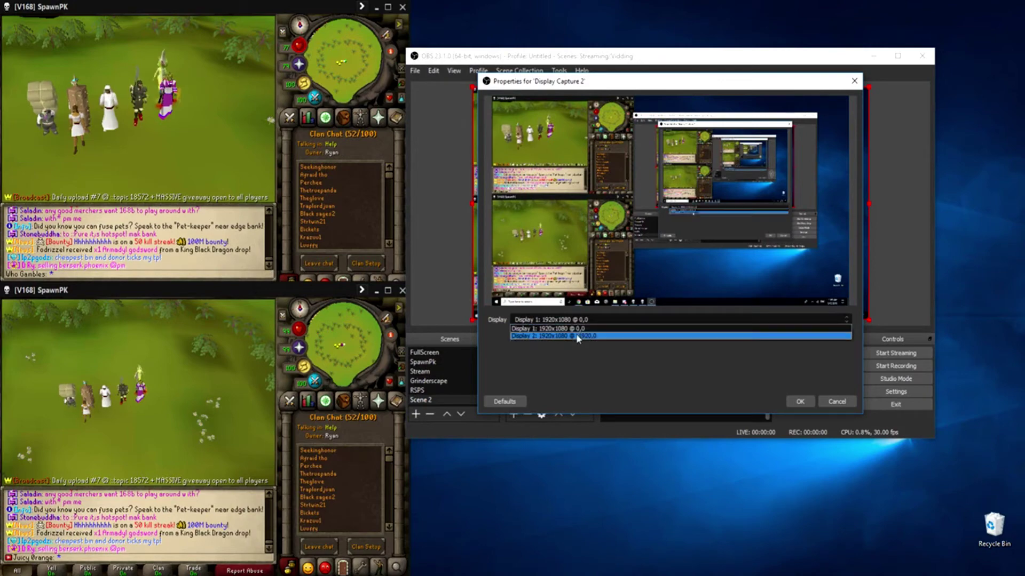
{"action": "left_click", "coordinate": [580, 329]}
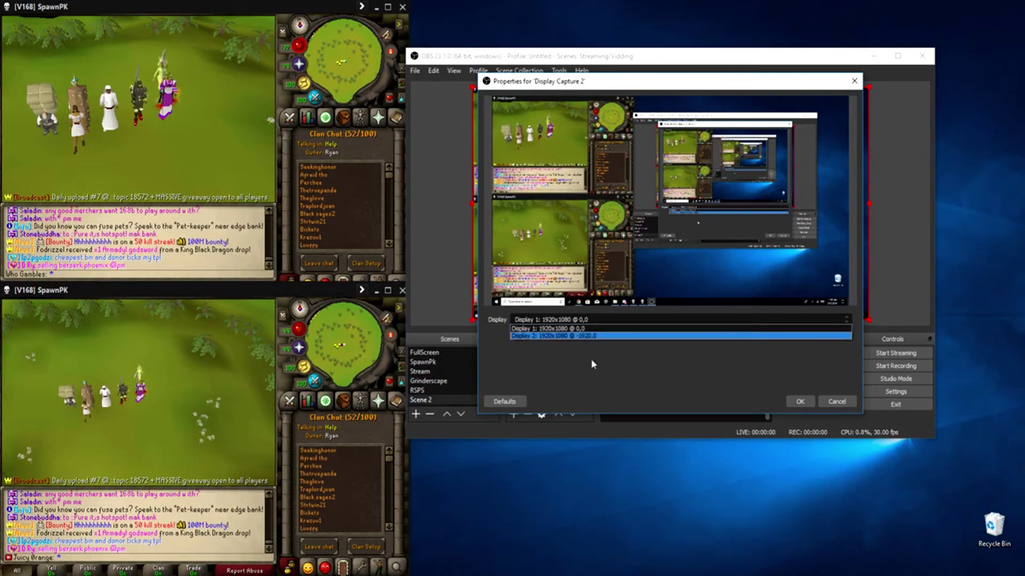
{"action": "left_click", "coordinate": [800, 402]}
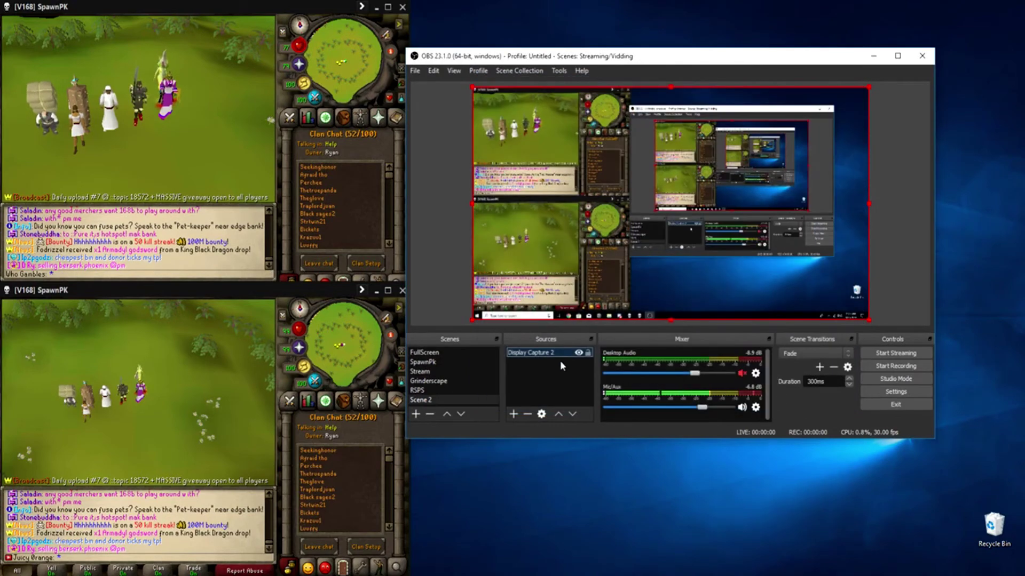
Delete Scene 2 and confirm its removal, returning to the RSPS scene.
{"action": "right_click", "coordinate": [556, 354]}
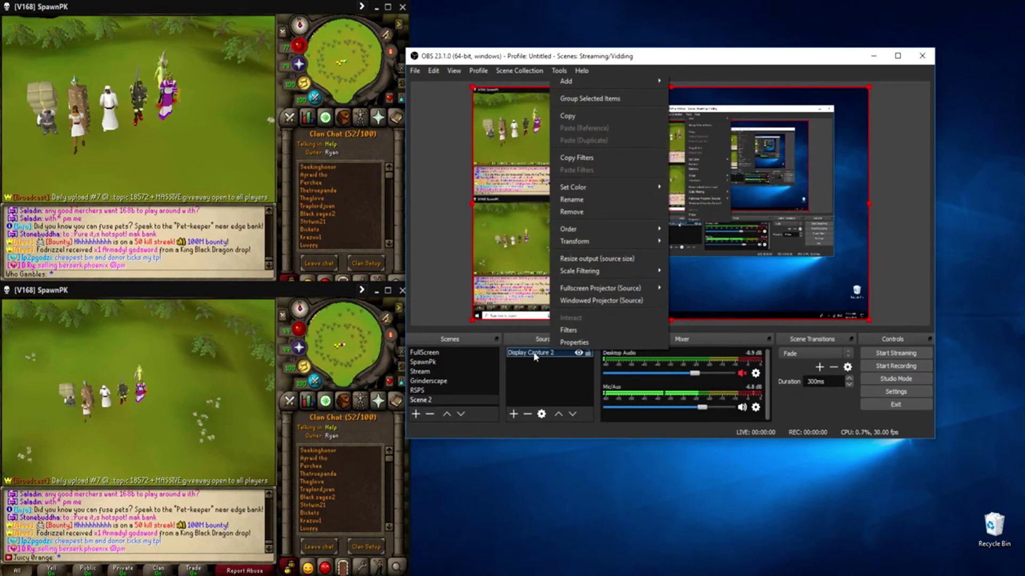
{"action": "left_click", "coordinate": [537, 367]}
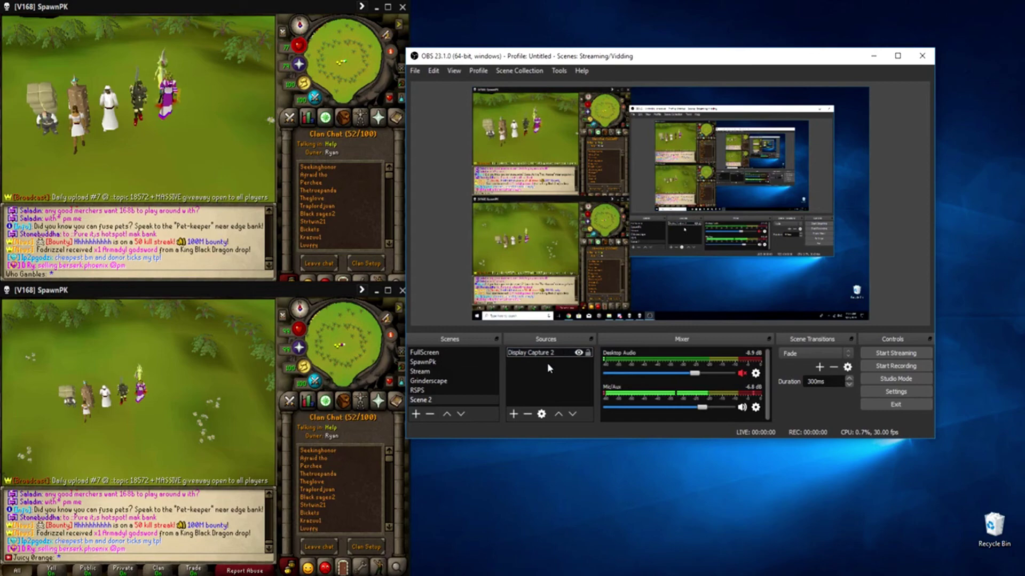
{"action": "left_click", "coordinate": [546, 354]}
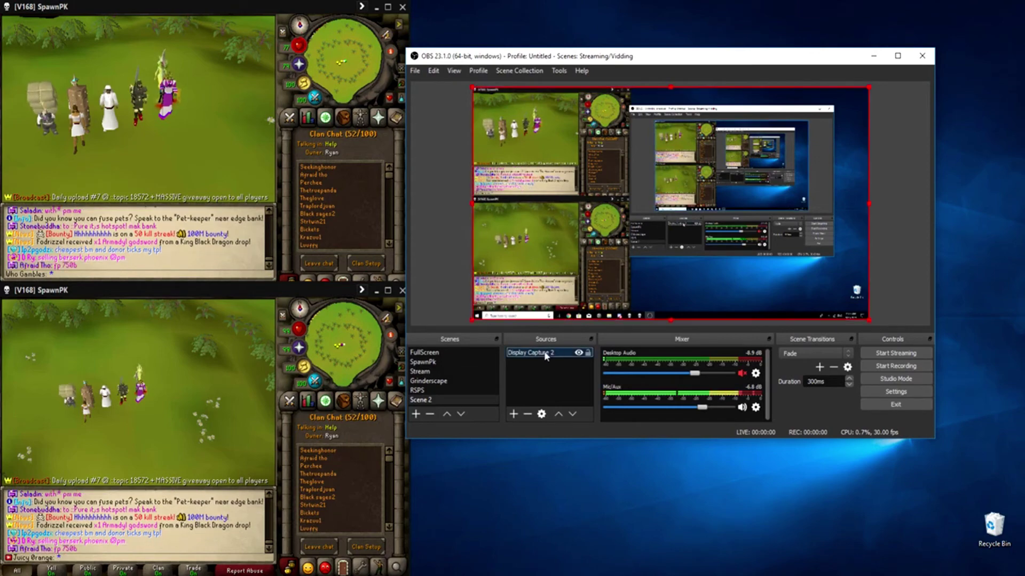
{"action": "left_click", "coordinate": [470, 399]}
{"action": "key", "text": "Delete"}
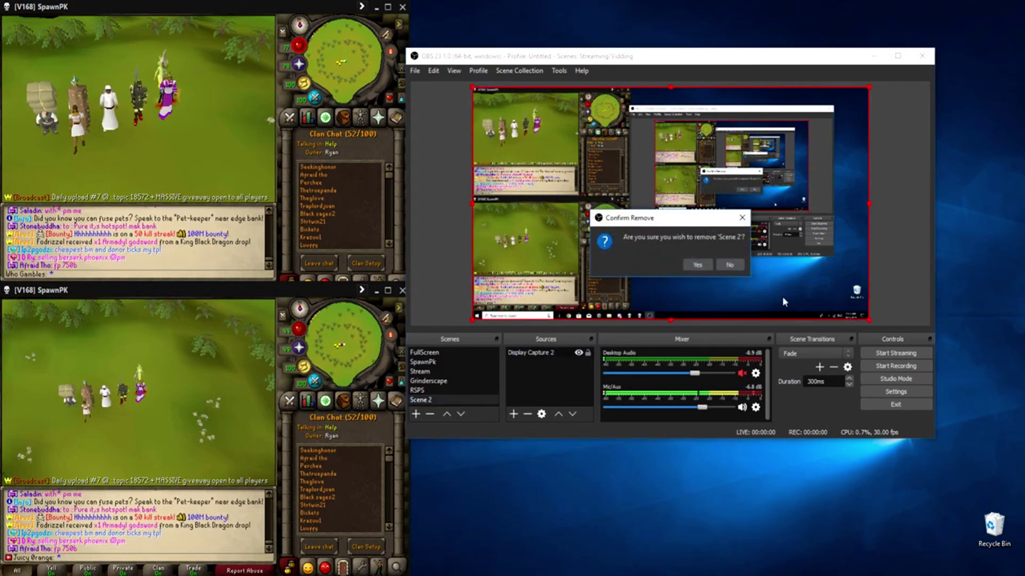
{"action": "left_click", "coordinate": [695, 264]}
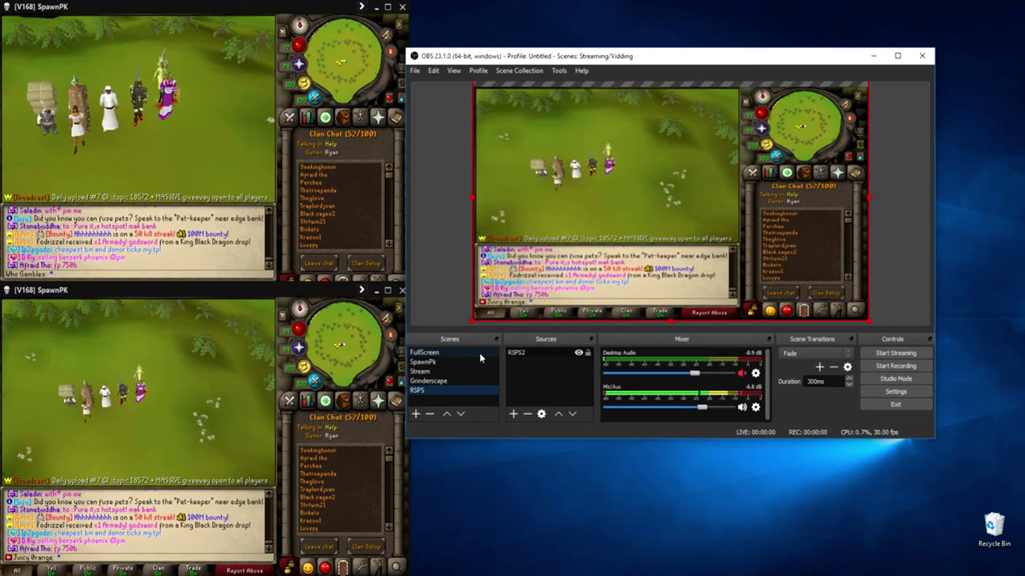
Browse the Video, Hotkeys, Advanced, Output, General and Audio settings pages.
{"action": "left_click", "coordinate": [905, 393]}
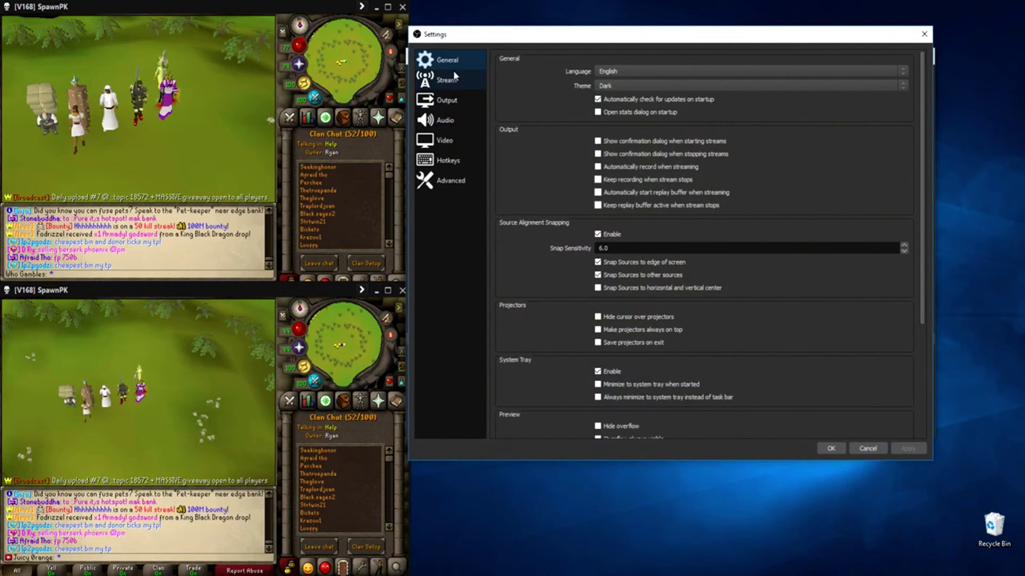
{"action": "left_click", "coordinate": [450, 142]}
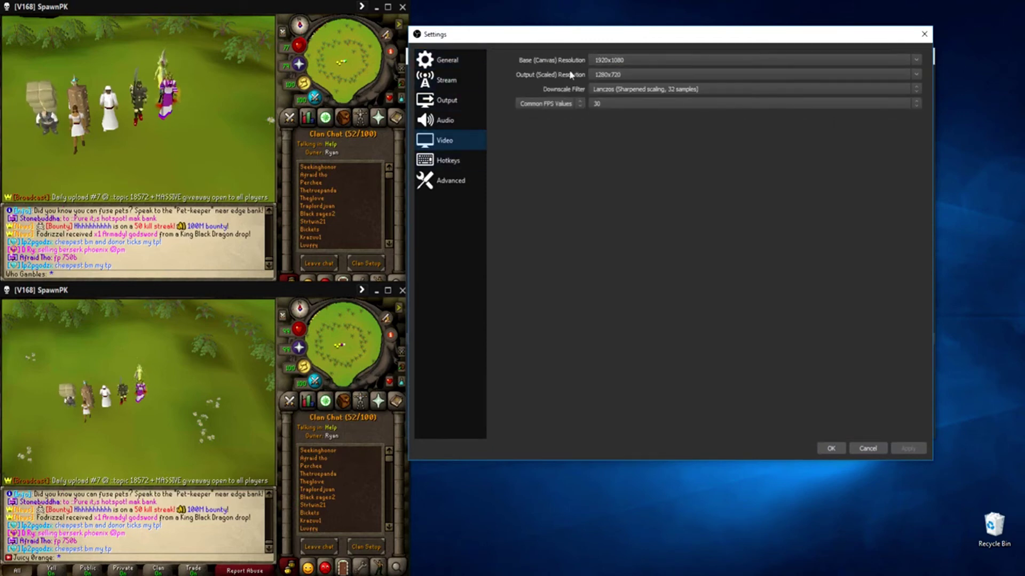
{"action": "left_click", "coordinate": [450, 167]}
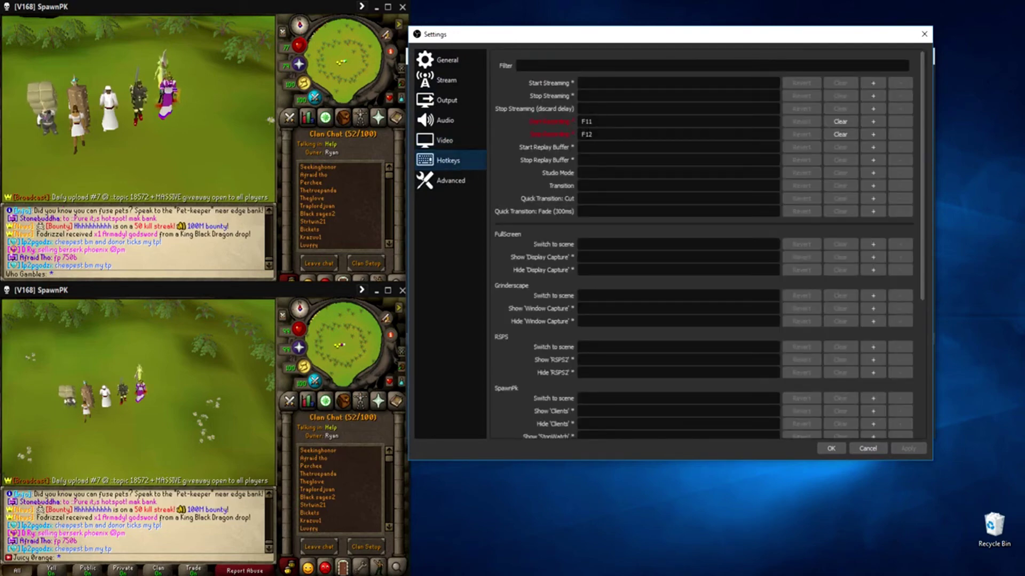
{"action": "left_click", "coordinate": [470, 177]}
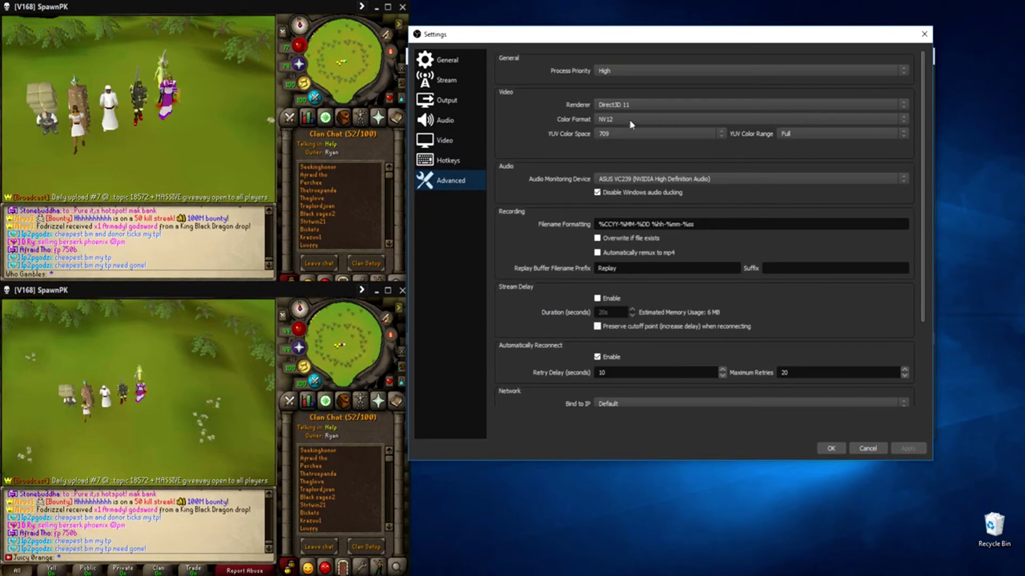
{"action": "left_click", "coordinate": [448, 100]}
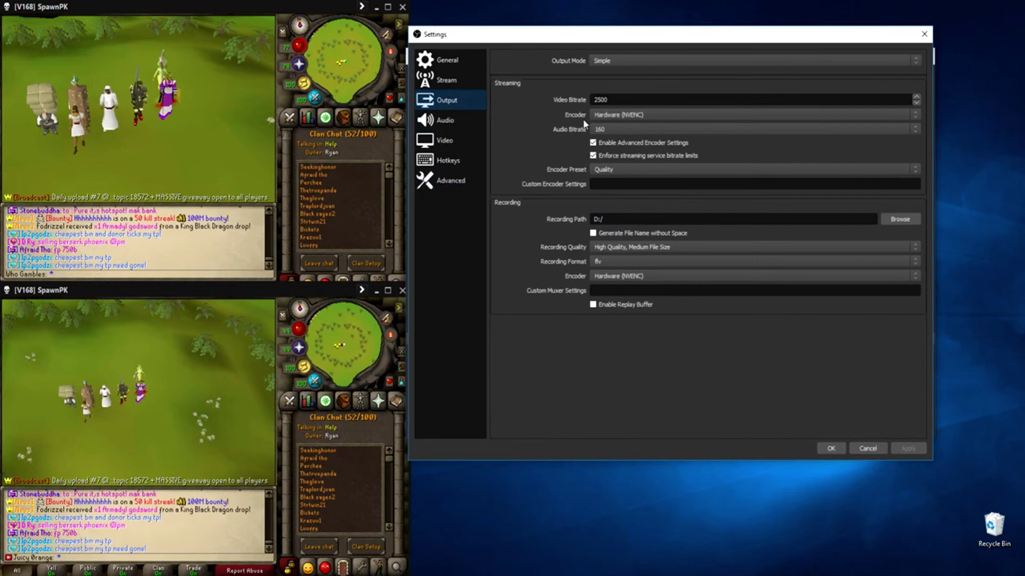
{"action": "left_click", "coordinate": [450, 64]}
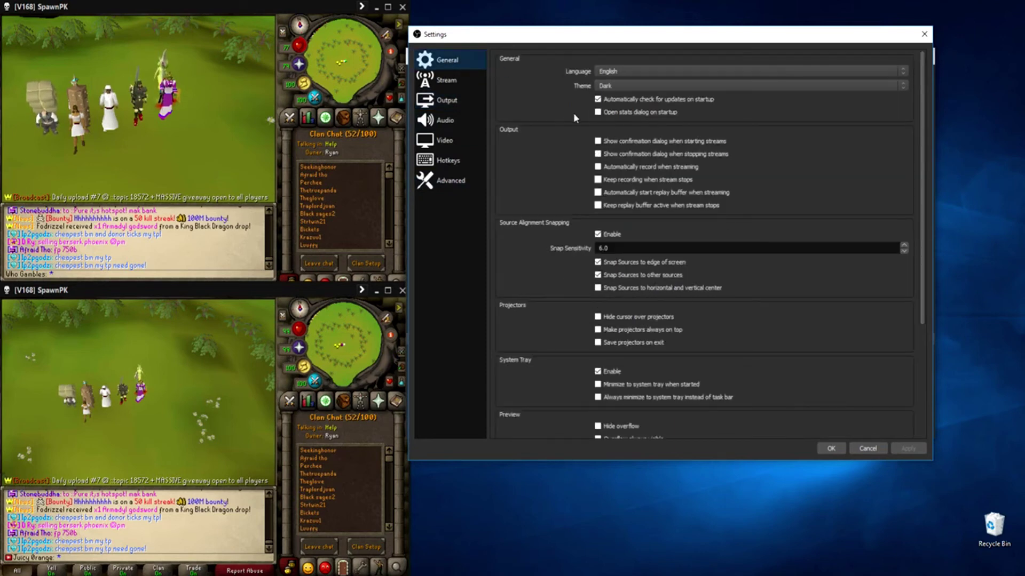
{"action": "scroll", "coordinate": [688, 148], "scroll_direction": "down", "scroll_amount": 5}
{"action": "scroll", "coordinate": [513, 119], "scroll_direction": "up", "scroll_amount": 3}
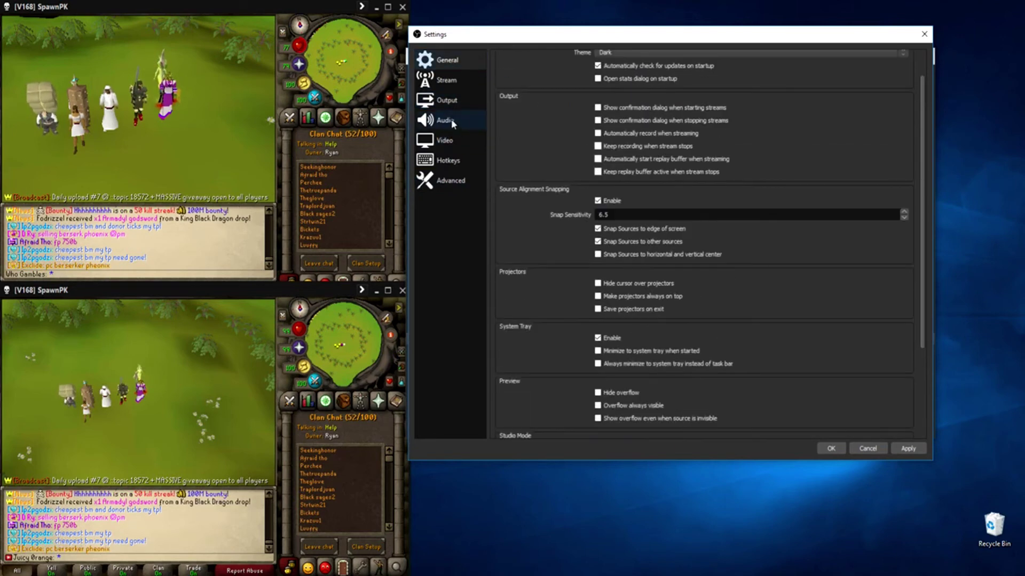
{"action": "left_click", "coordinate": [450, 119]}
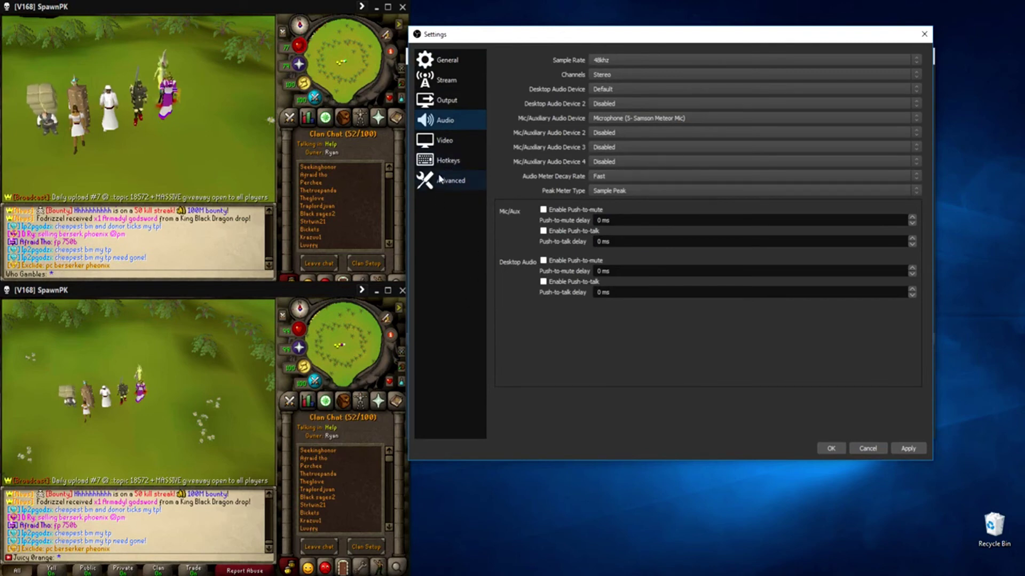
{"action": "left_click", "coordinate": [448, 142]}
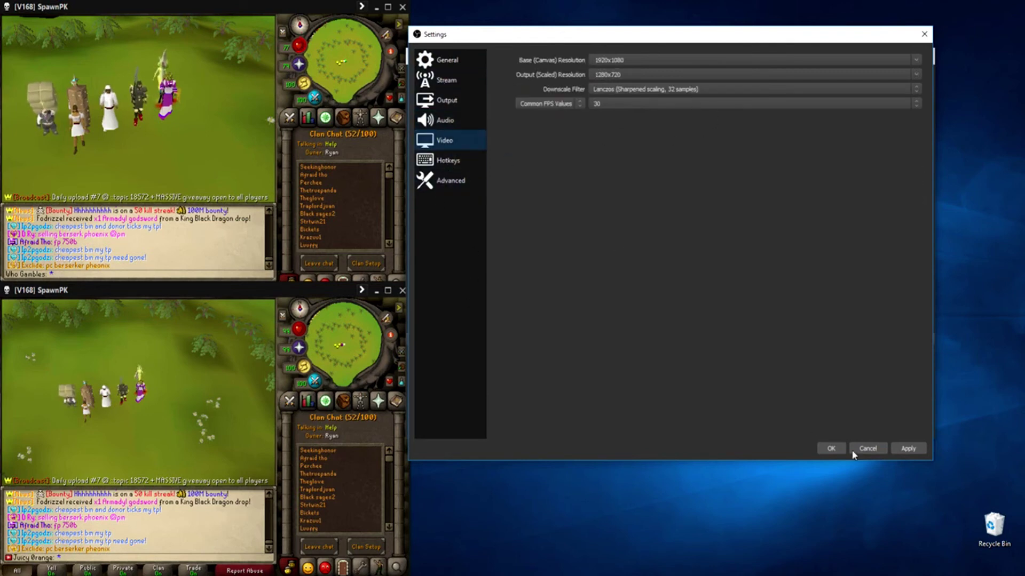
Set Common FPS Values to 60 and apply and save the settings.
{"action": "left_click", "coordinate": [657, 103]}
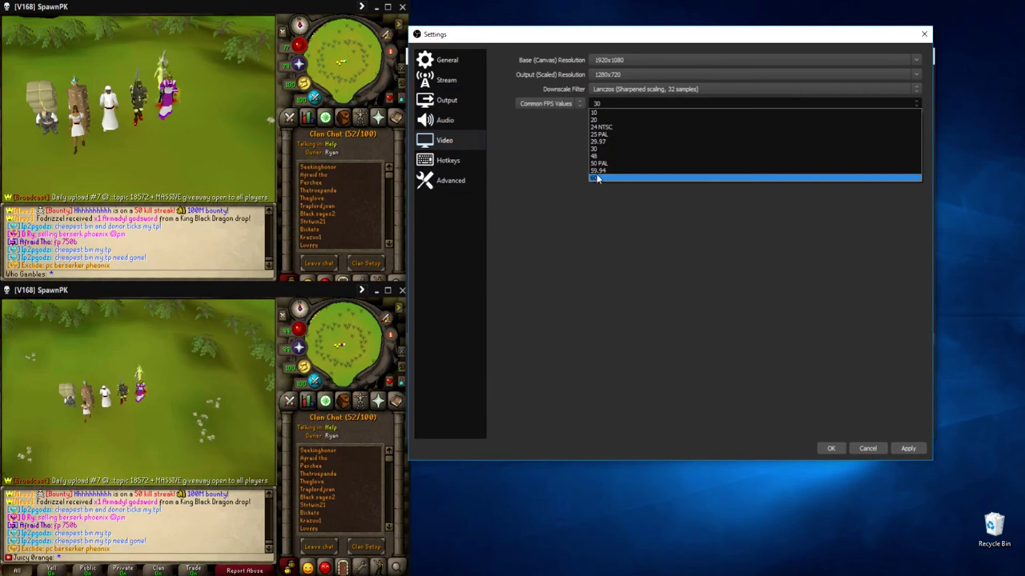
{"action": "left_click", "coordinate": [597, 178]}
{"action": "left_click", "coordinate": [907, 449]}
{"action": "left_click", "coordinate": [831, 448]}
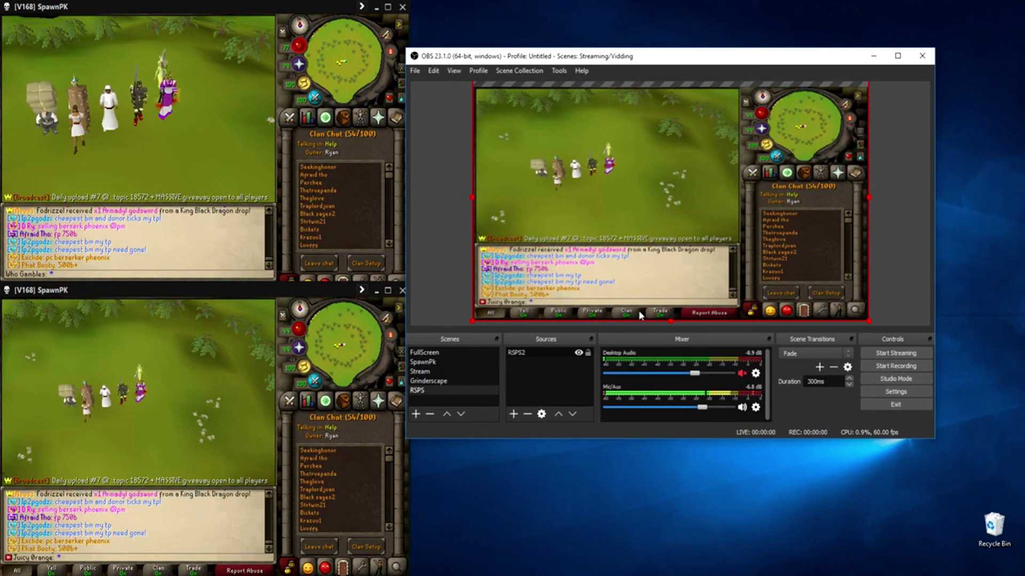
{"action": "left_click", "coordinate": [757, 408]}
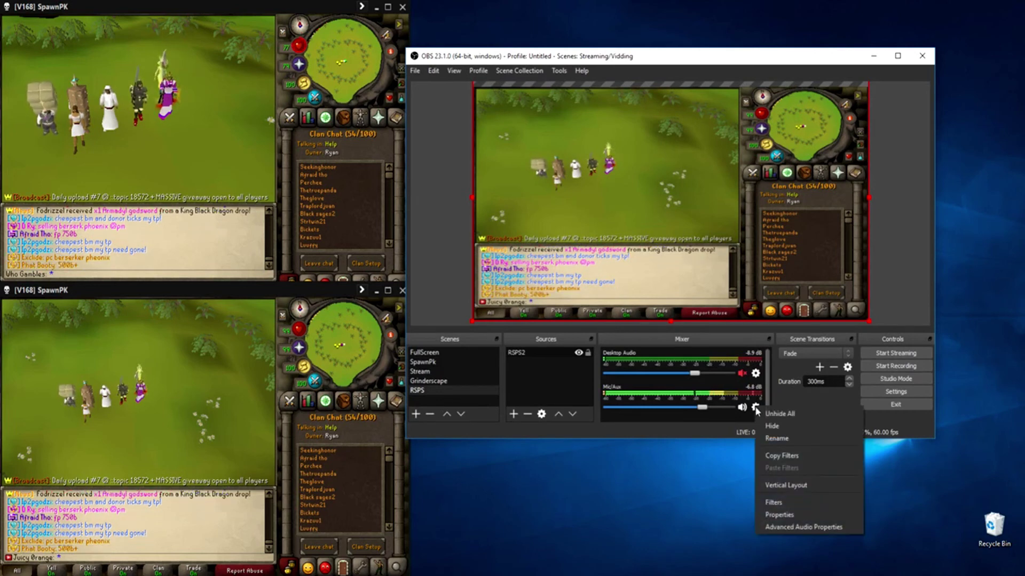
{"action": "left_click", "coordinate": [727, 418]}
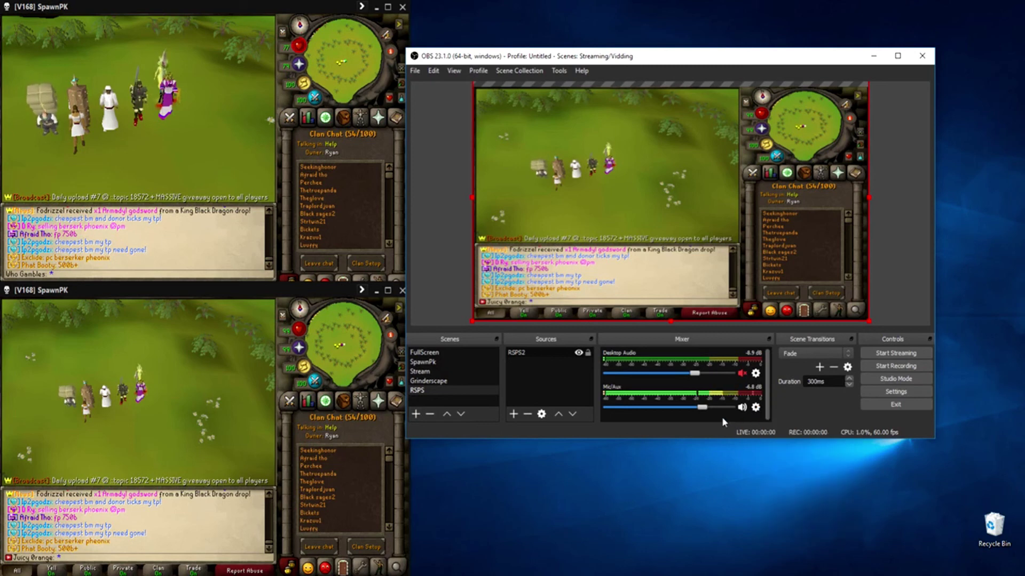